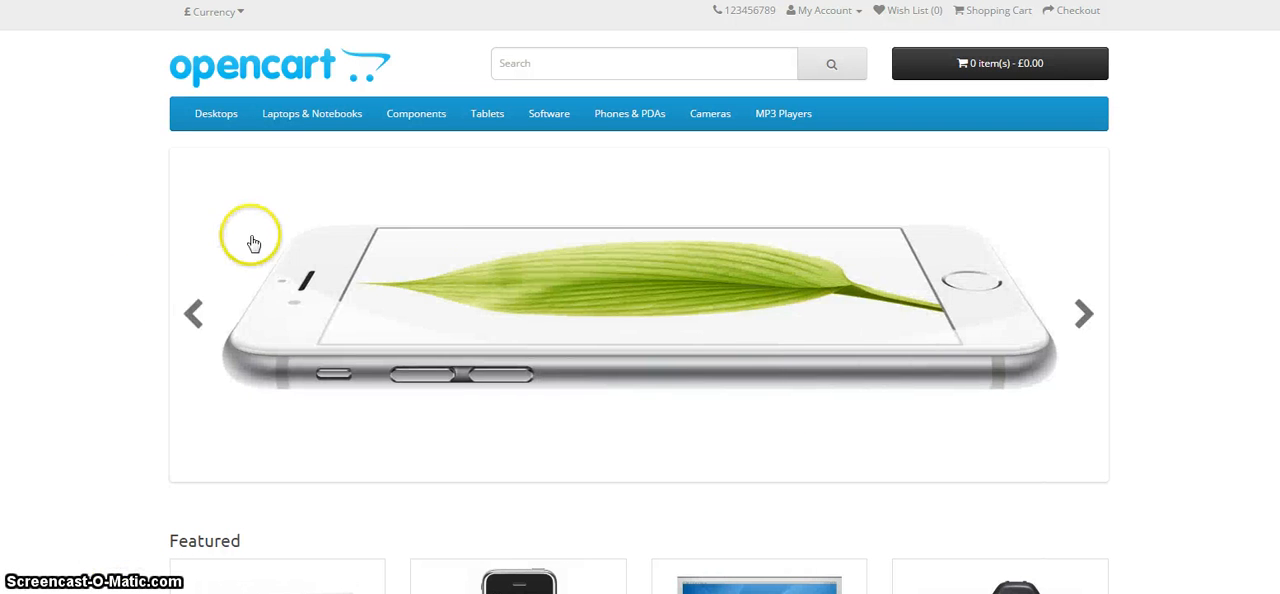
# Look over the storefront home page, from the banner slideshow through the featured products down to the footer links.
pyautogui.scroll(-7, 634, 362)
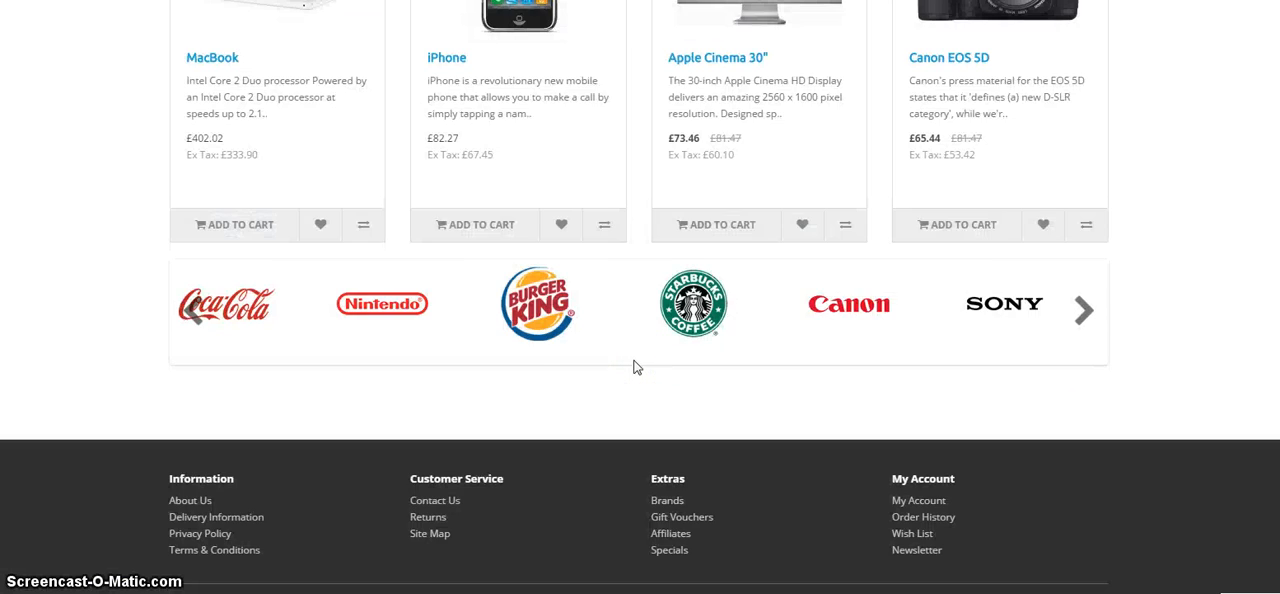
pyautogui.scroll(8, 634, 367)
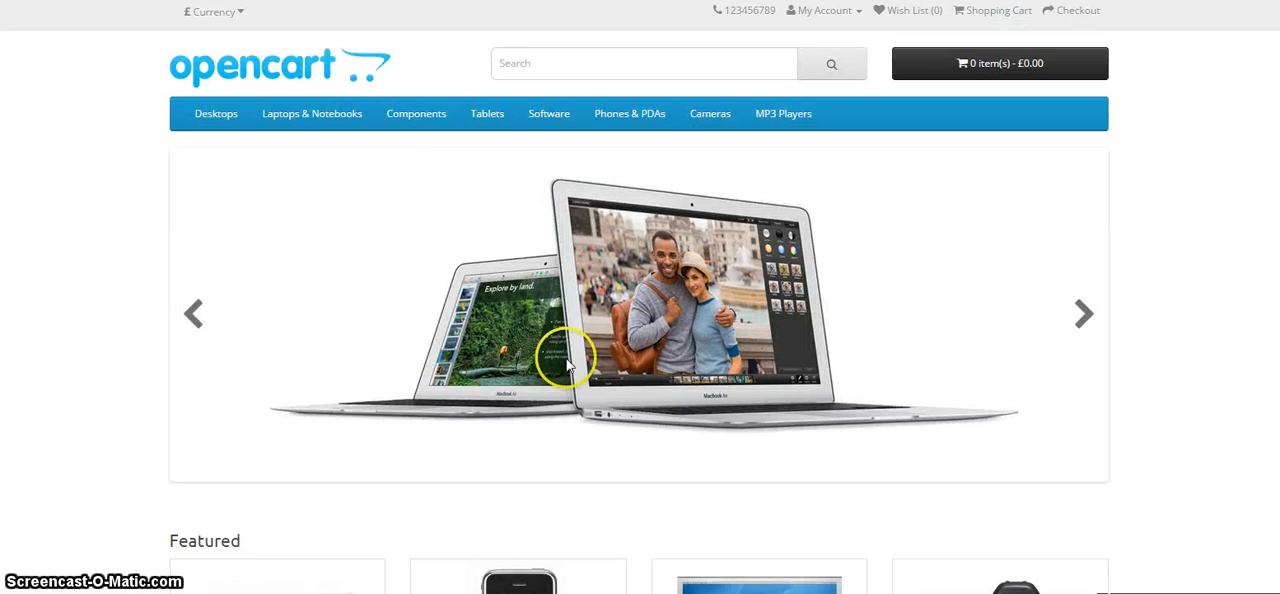
pyautogui.scroll(-7, 63, 213)
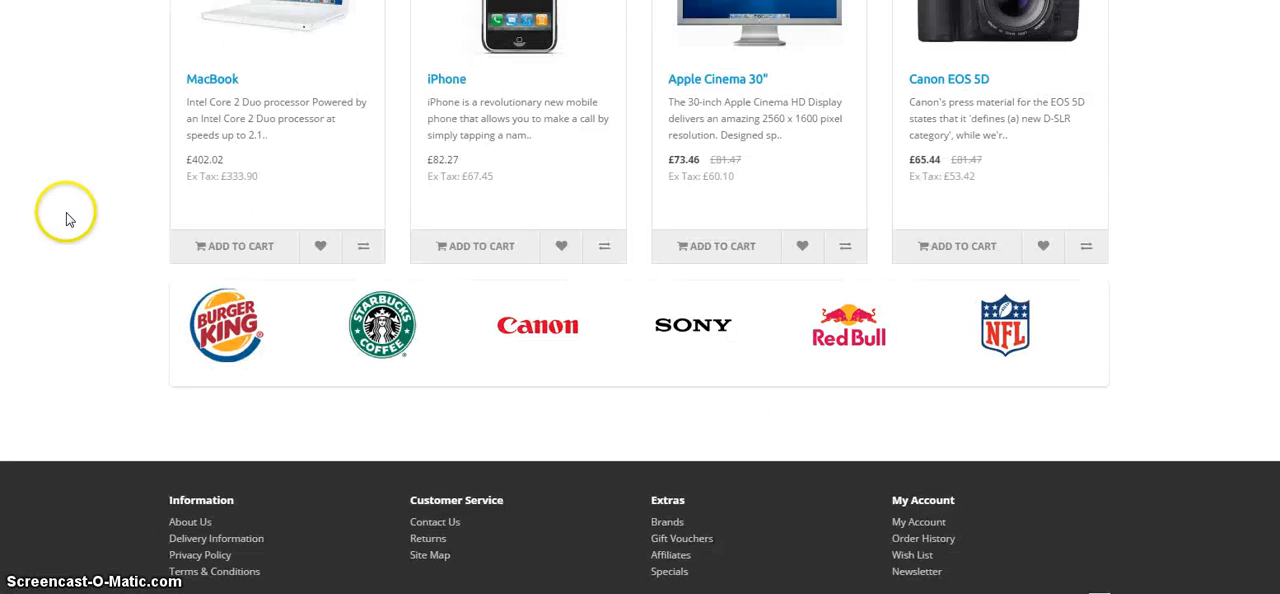
pyautogui.scroll(7, 66, 212)
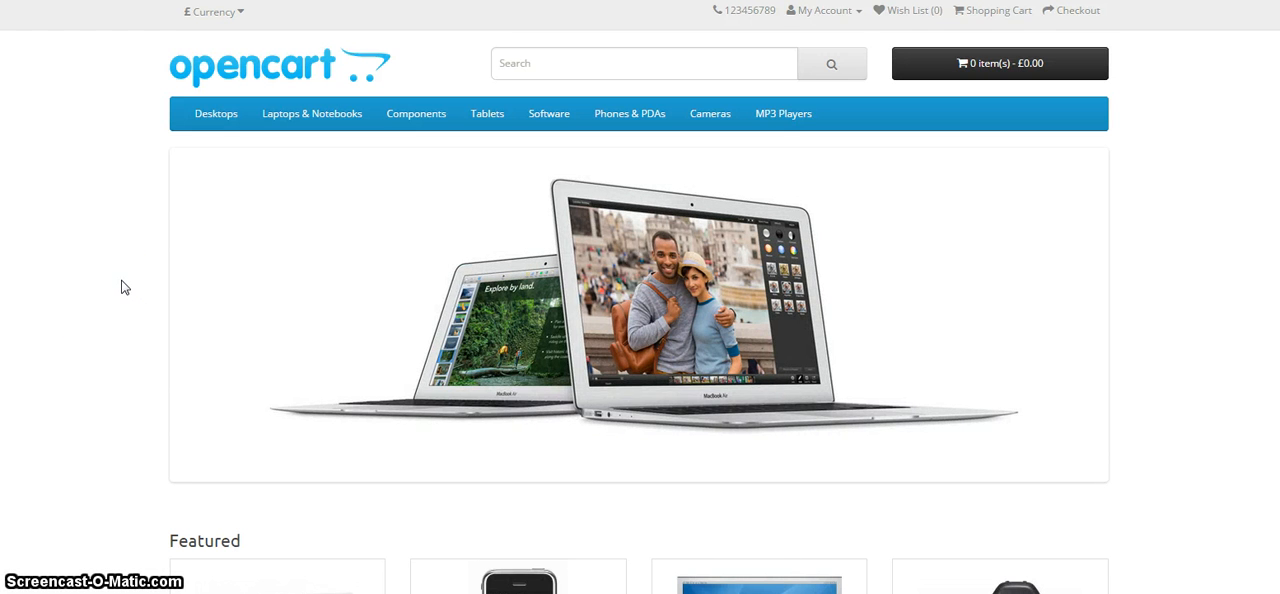
pyautogui.scroll(-3, 121, 287)
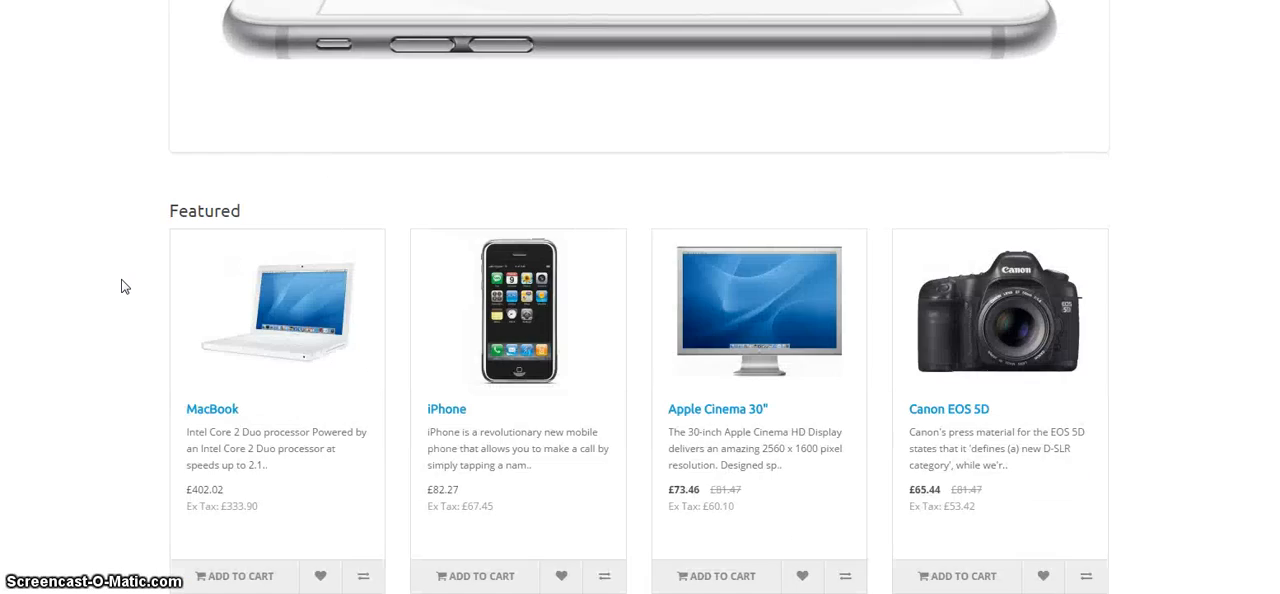
pyautogui.scroll(3, 121, 287)
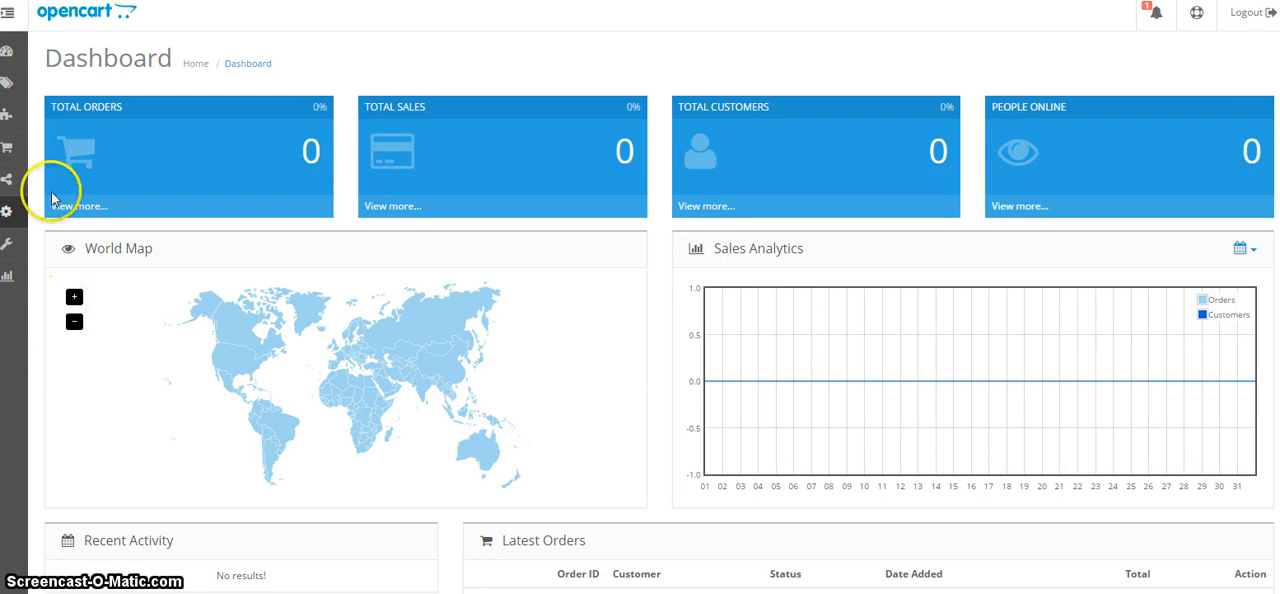
# Open the default store's settings for editing in the OpenCart admin dashboard.
pyautogui.click(10, 18)
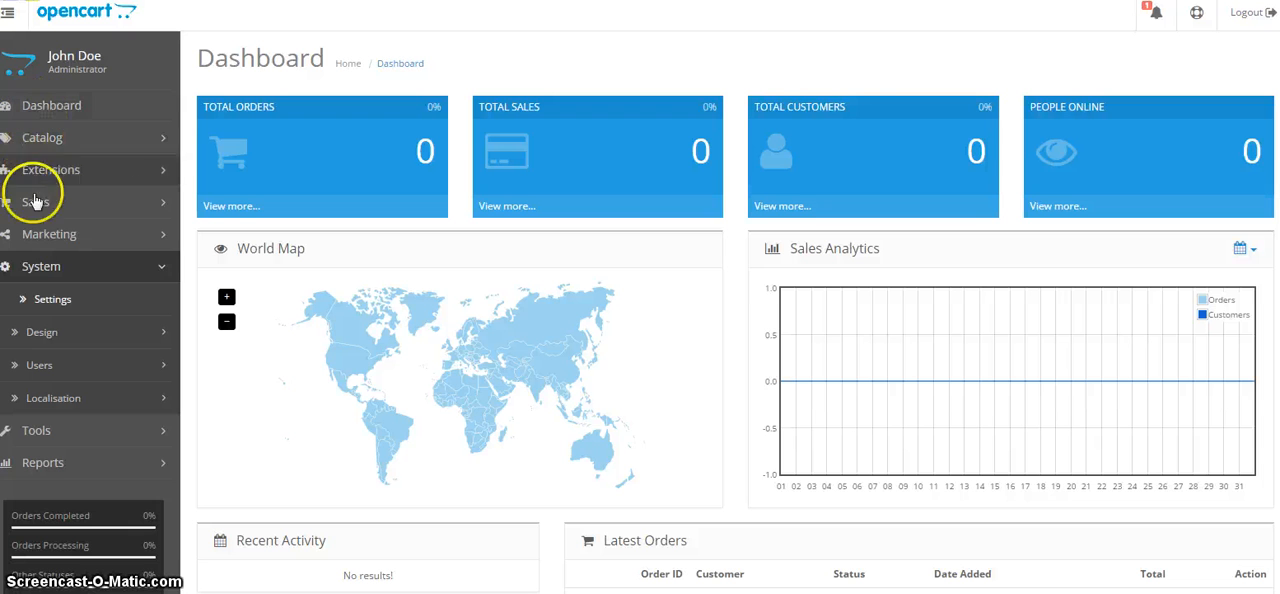
pyautogui.click(52, 299)
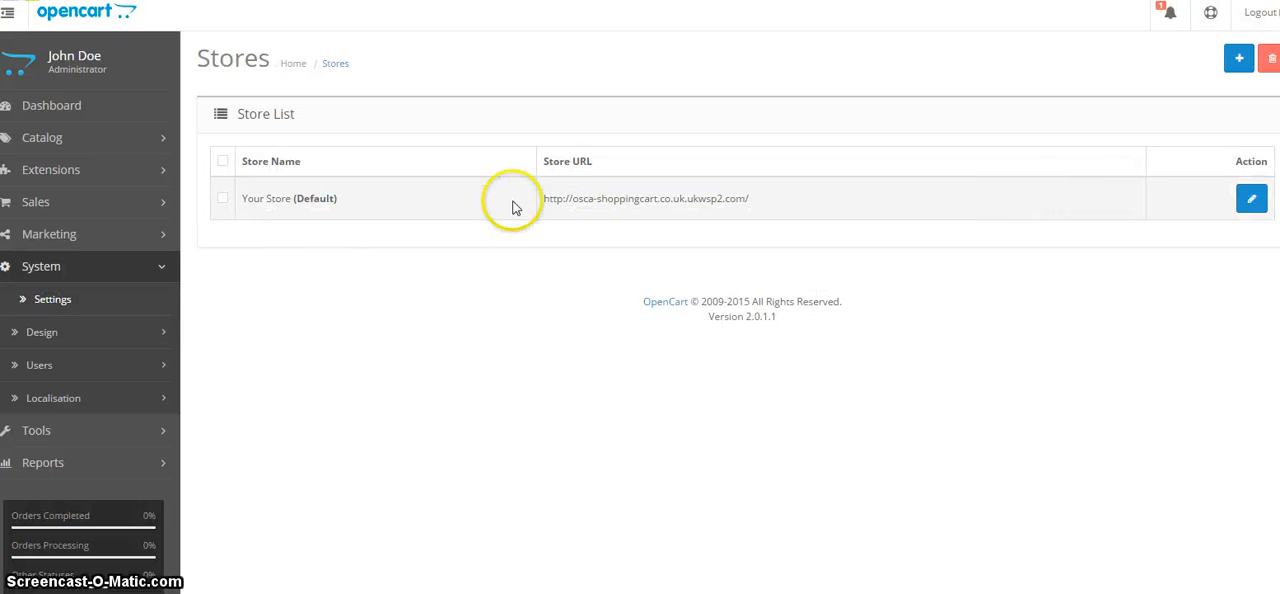
pyautogui.click(1251, 198)
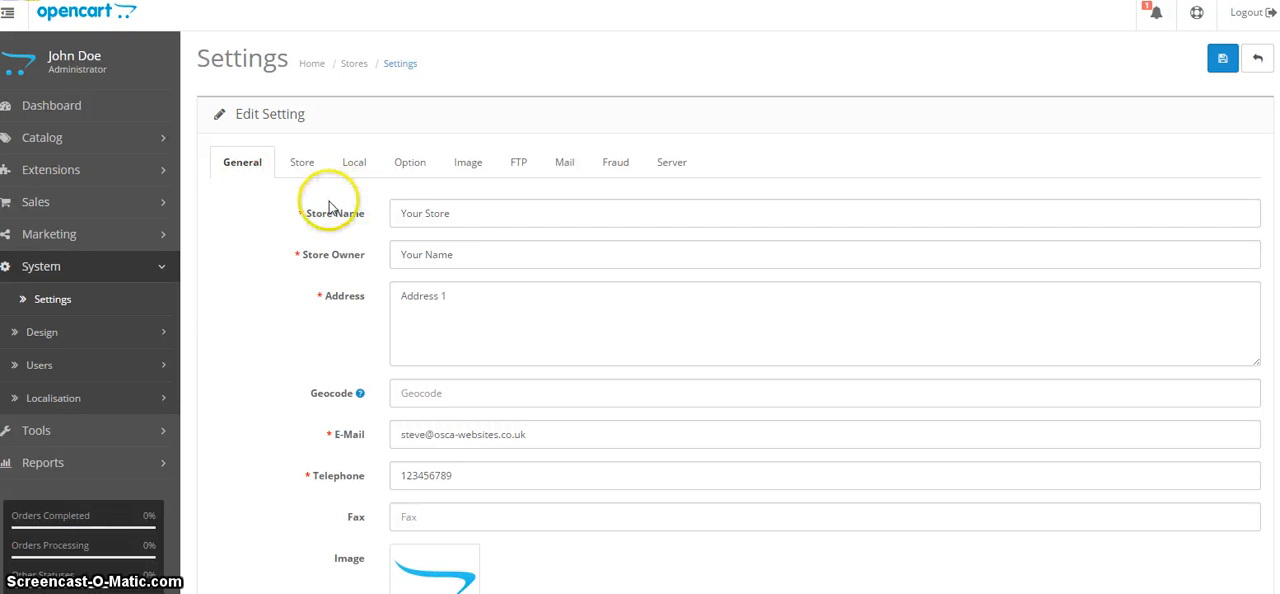
# Replace the placeholder store name with "Osca Websites" in the general settings.
pyautogui.moveTo(478, 217); pyautogui.dragTo(336, 220)
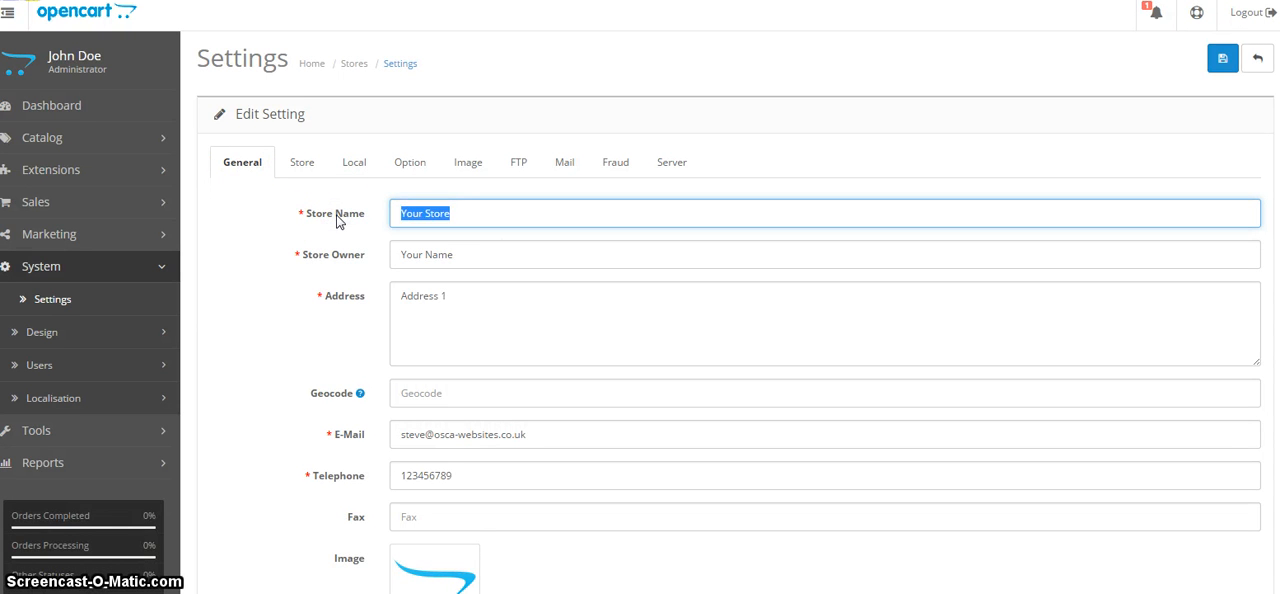
pyautogui.write('Osca Webs')
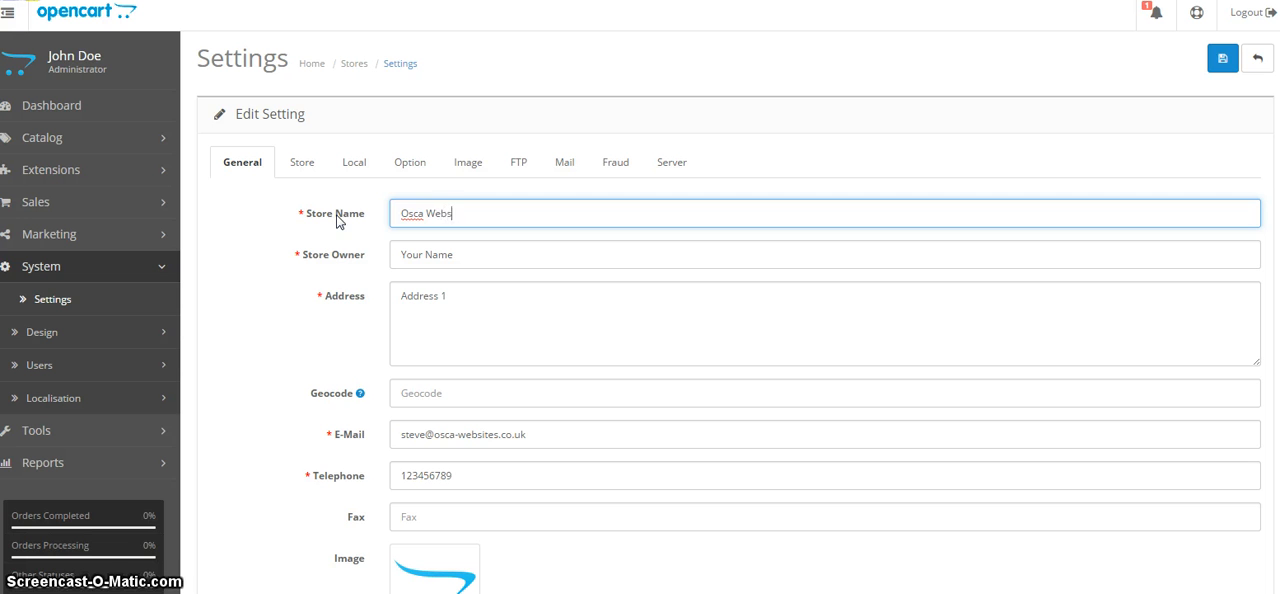
pyautogui.write('ites')
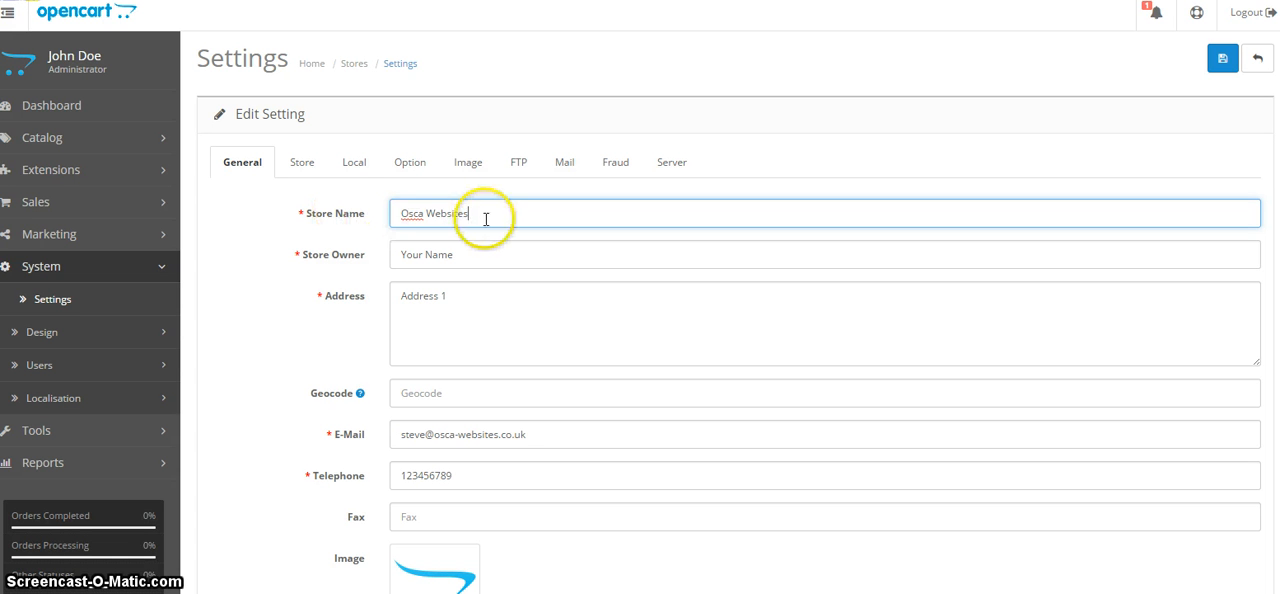
# Copy the store name "Osca Websites" into the store owner field, replacing its placeholder text.
pyautogui.moveTo(485, 214); pyautogui.dragTo(365, 224)
pyautogui.hotkey('ctrl', 'c')
pyautogui.click(525, 254)
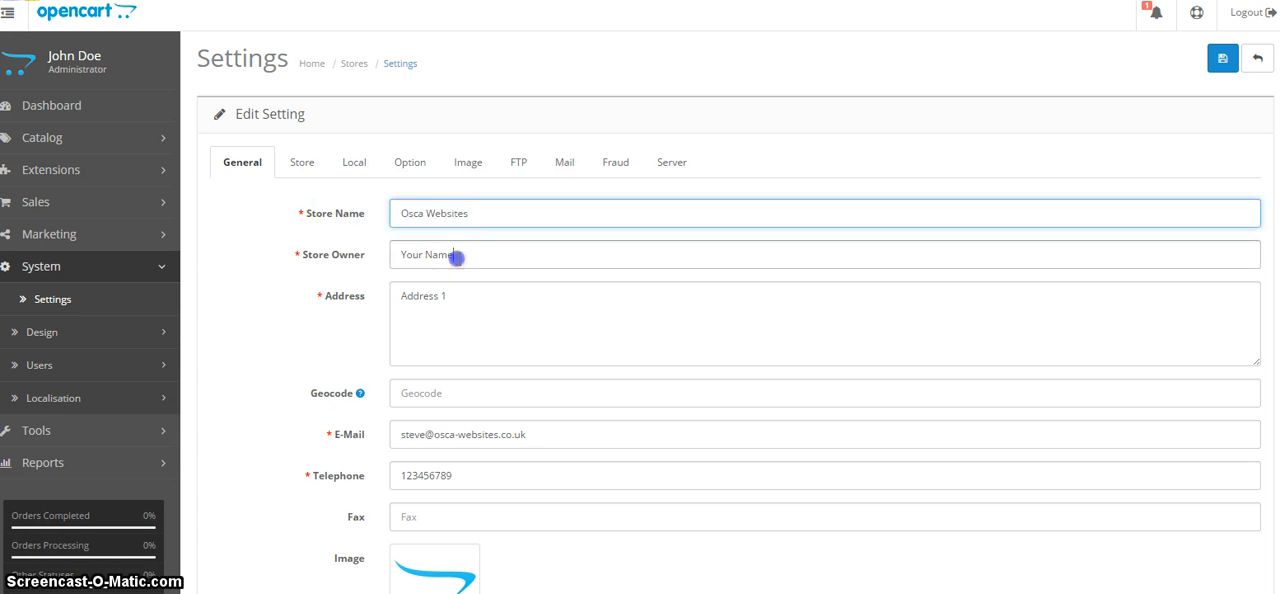
pyautogui.hotkey('ctrl', 'v')
pyautogui.moveTo(533, 258); pyautogui.dragTo(380, 260)
pyautogui.hotkey('ctrl', 'v')
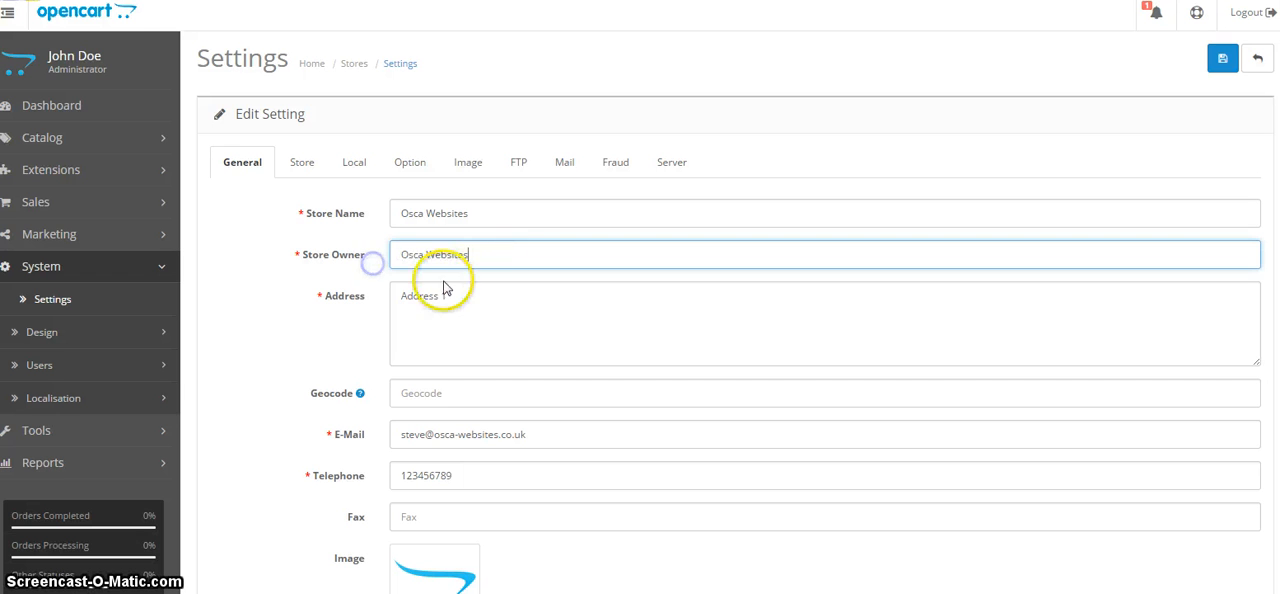
# Replace the placeholder address with the store's street, town and county on three separate lines.
pyautogui.moveTo(443, 288); pyautogui.dragTo(290, 301)
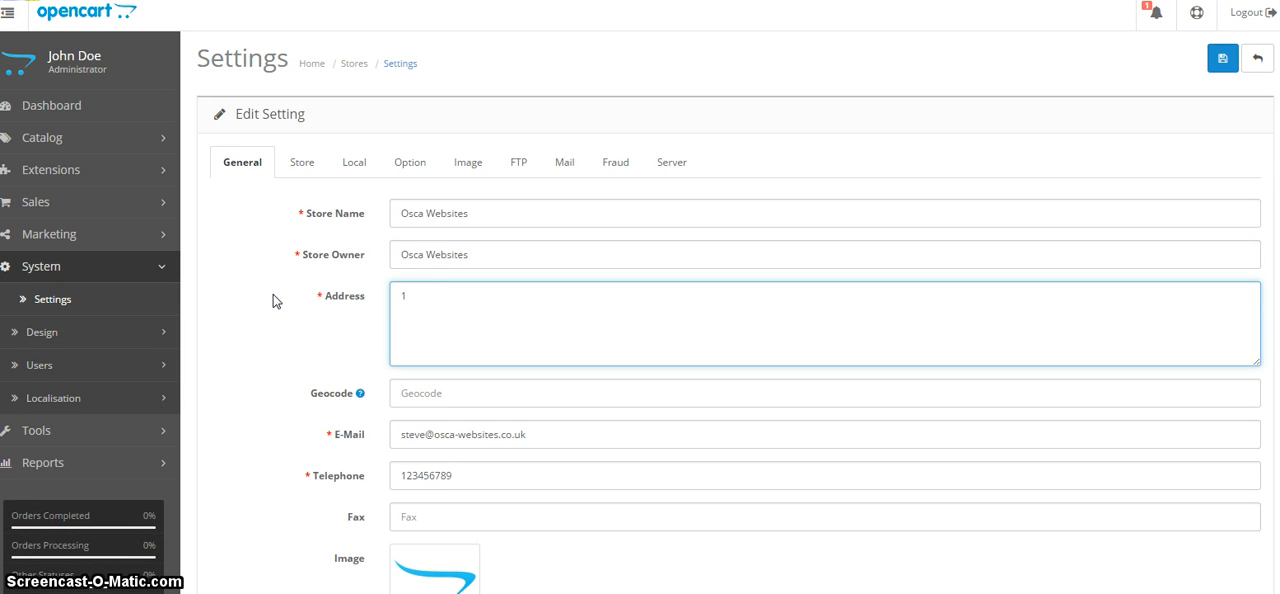
pyautogui.press('Return')
pyautogui.write('Thundersley')
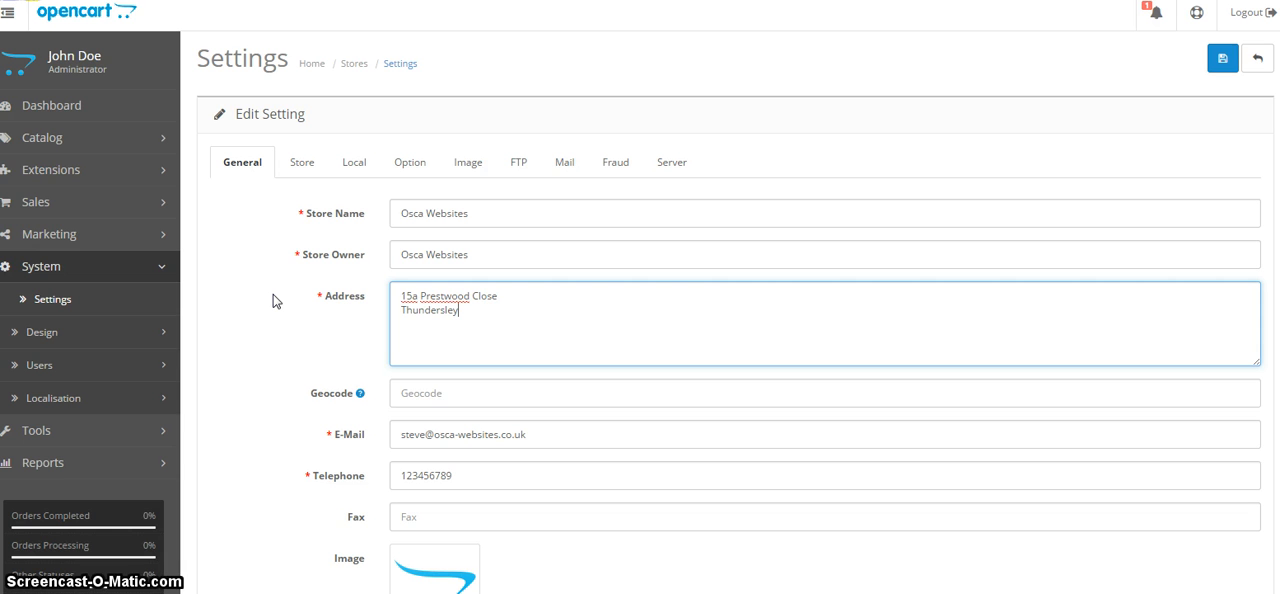
pyautogui.press('Return')
pyautogui.write('Essex')
# Replace the placeholder telephone value with the store's phone number.
pyautogui.moveTo(336, 397)
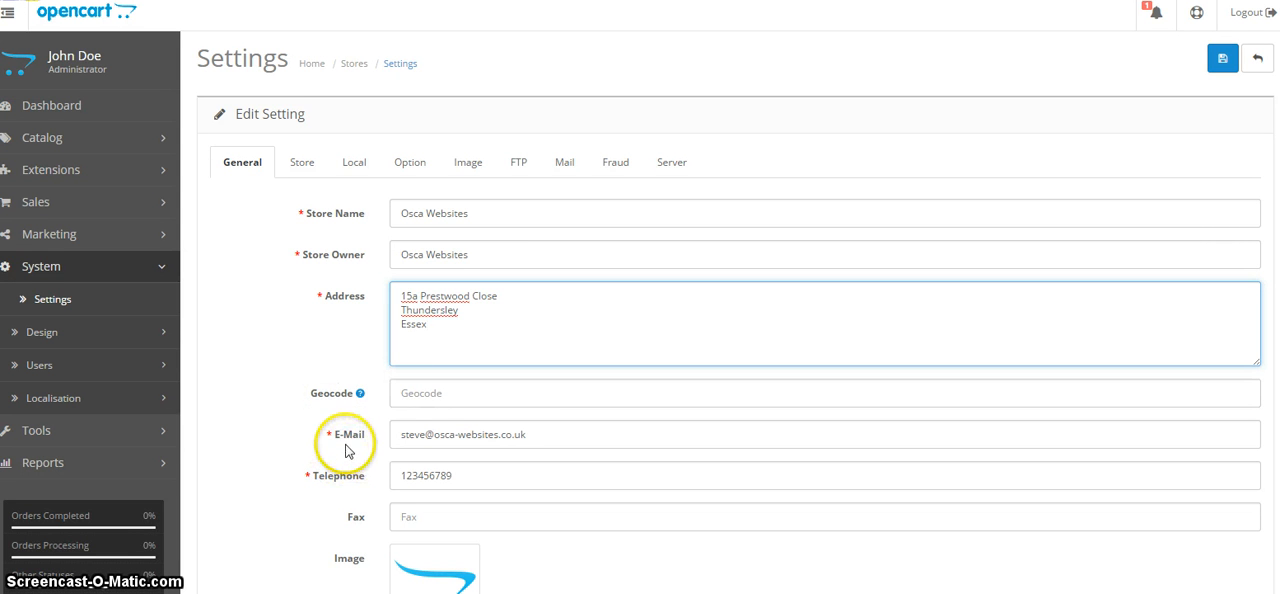
pyautogui.click(541, 438)
pyautogui.press('Tab')
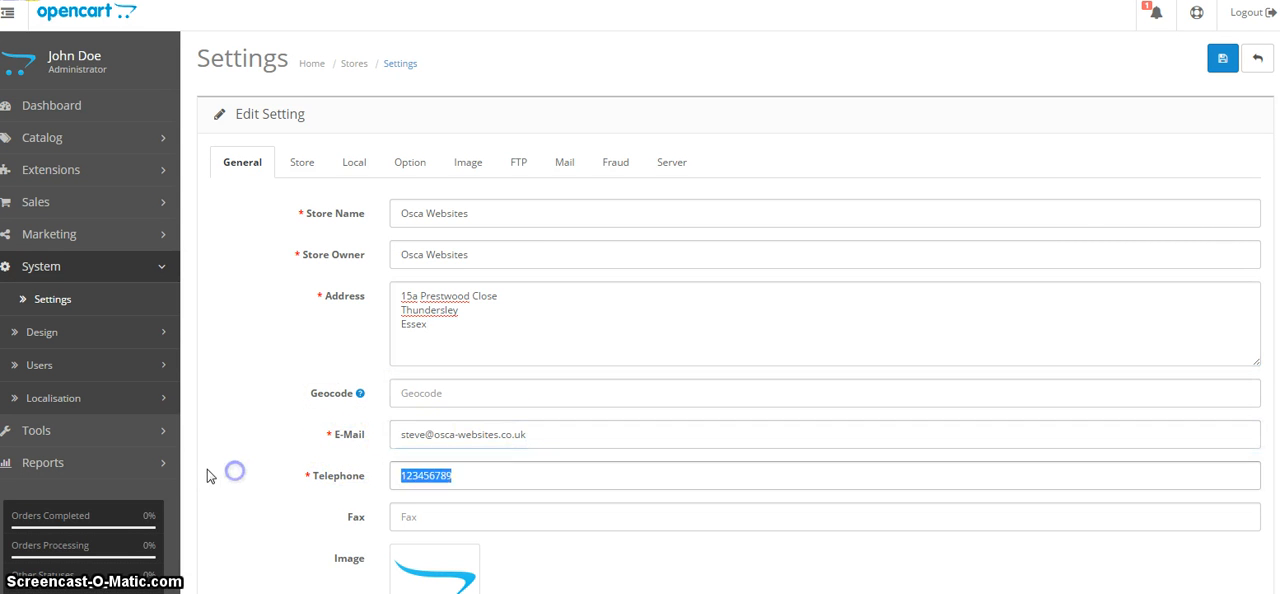
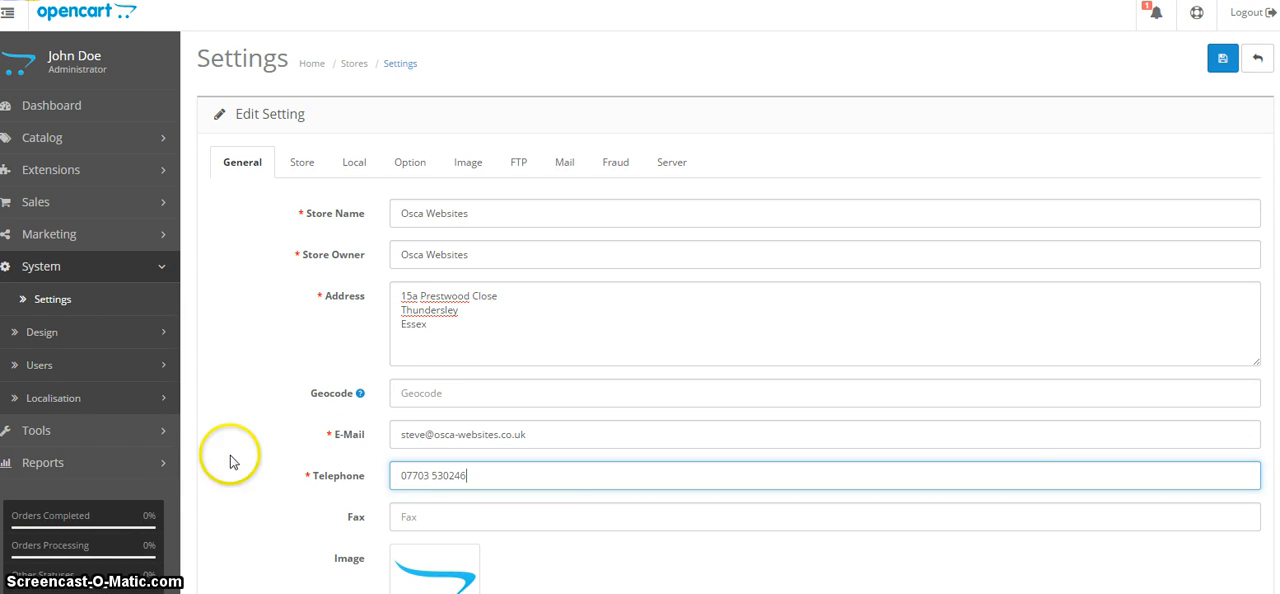
# Enter "Monday 9am - 3pm" as the opening times and duplicate the line until there are five.
pyautogui.scroll(-3, 290, 455)
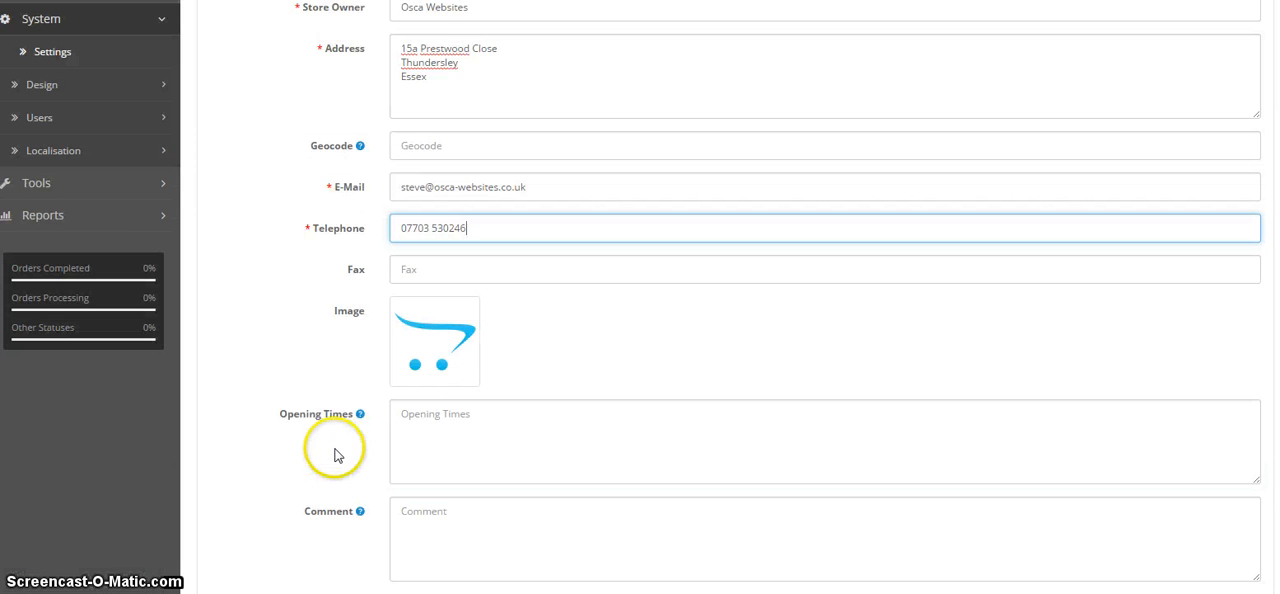
pyautogui.click(437, 433)
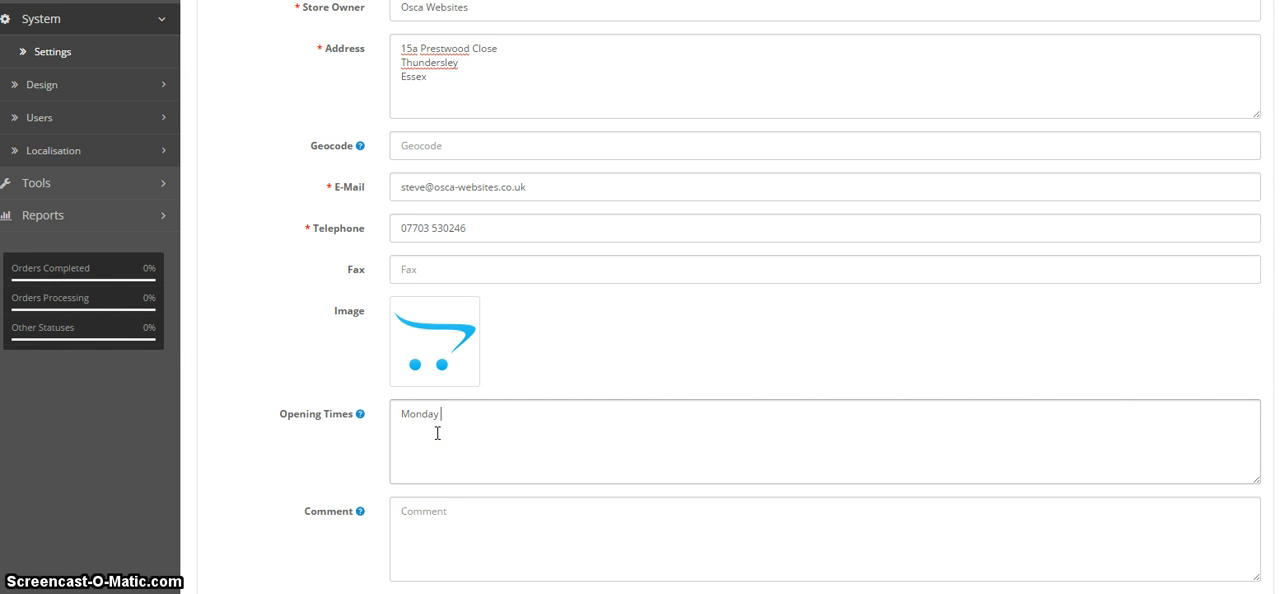
pyautogui.write('Monday 9am - 3pm')
pyautogui.moveTo(496, 414); pyautogui.dragTo(275, 424)
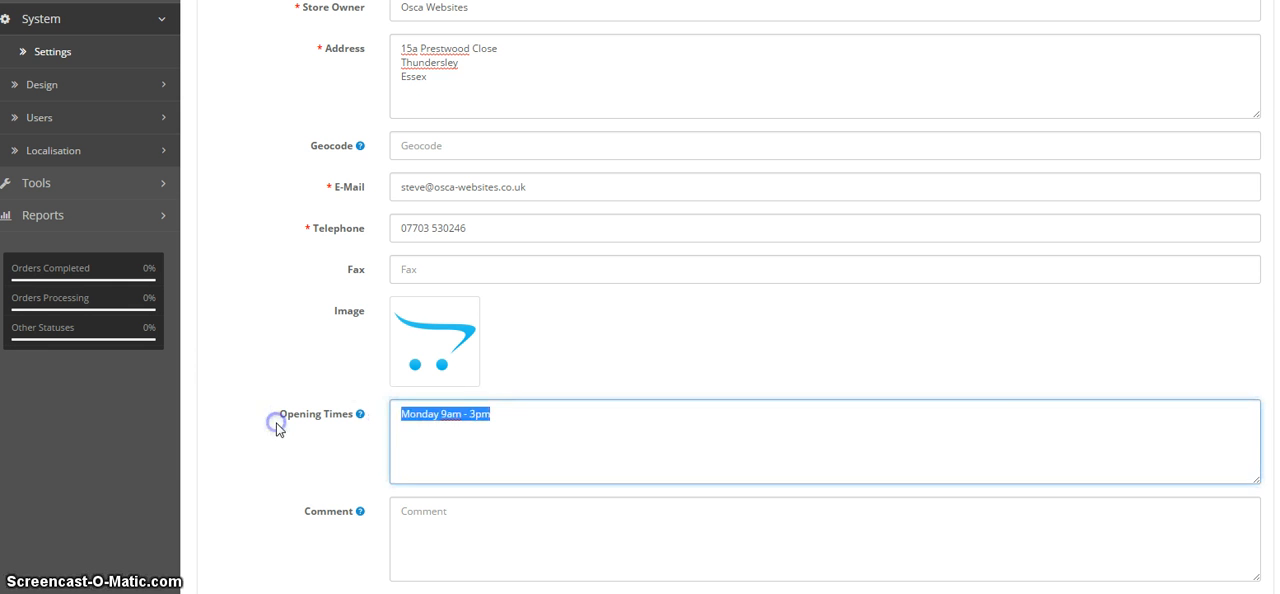
pyautogui.click(521, 418)
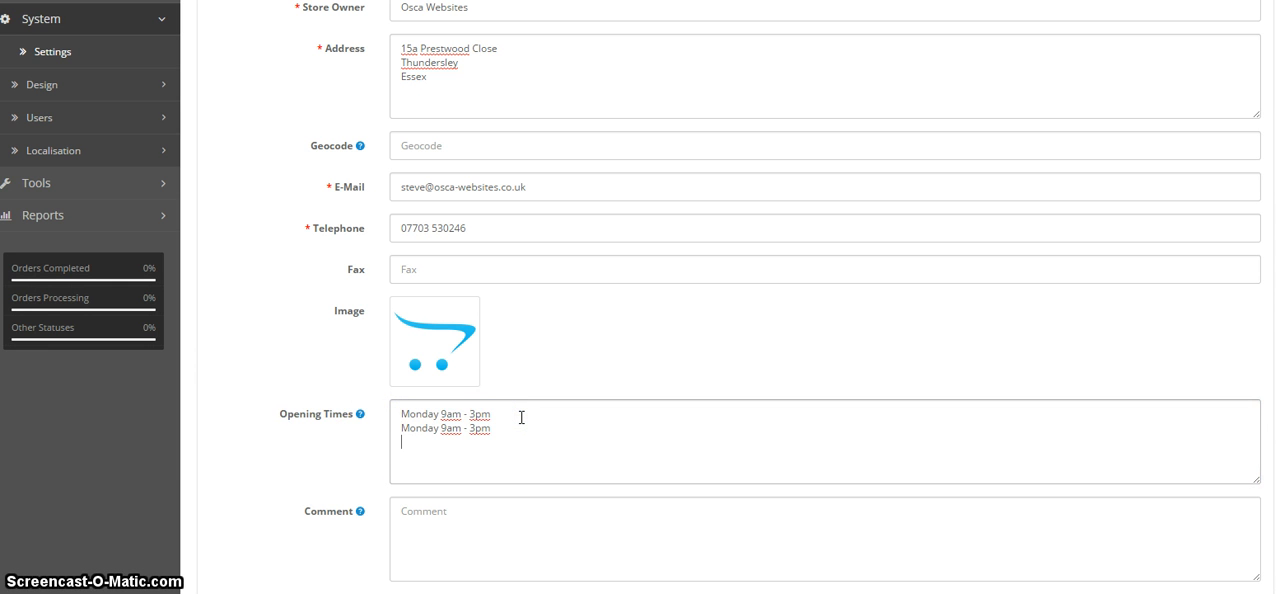
pyautogui.hotkey('ctrl', 'v')
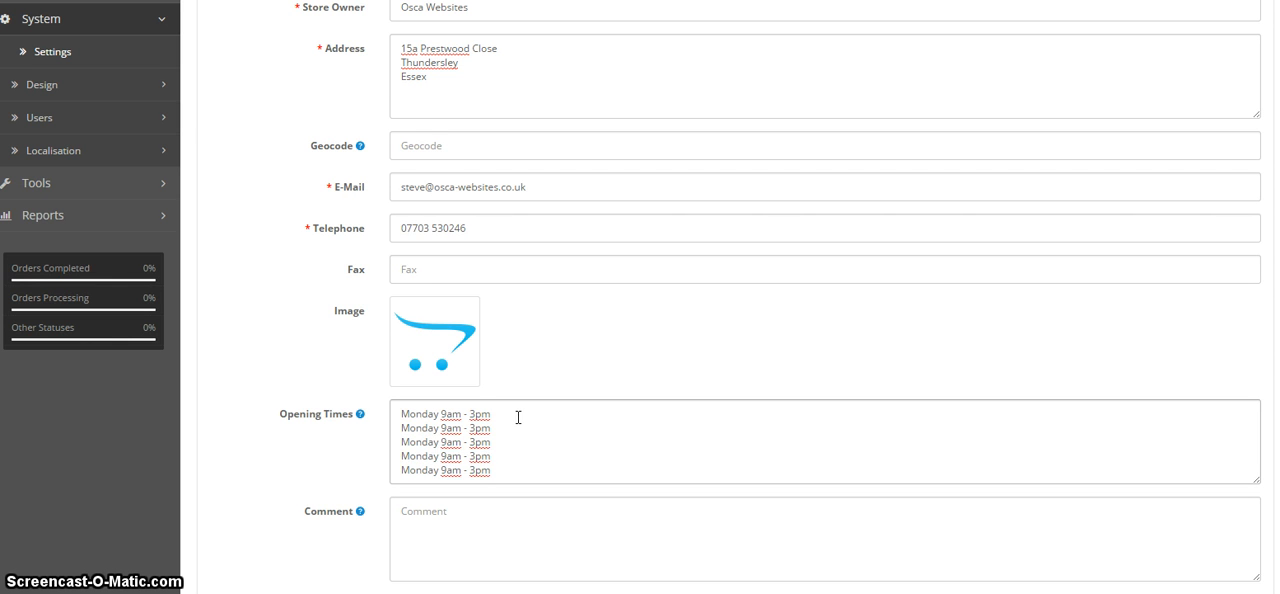
# Change the weekday in the four duplicated opening-time lines to Tuesday, Wednesday, Thursday and Friday.
pyautogui.click(428, 427)
pyautogui.click(424, 448)
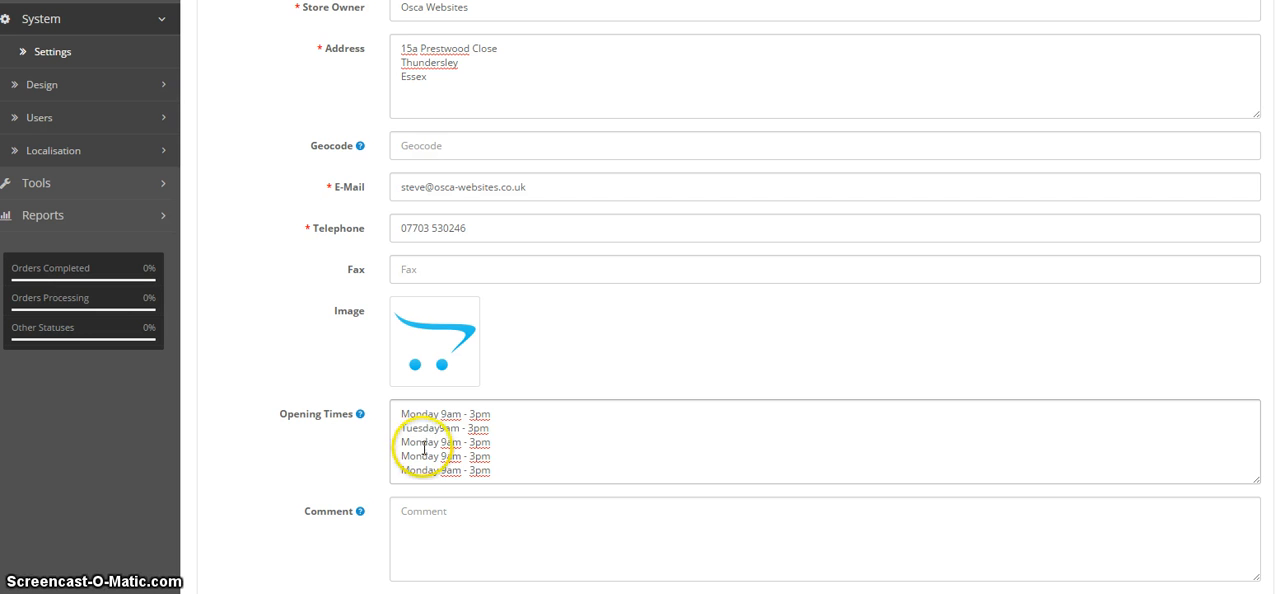
pyautogui.doubleClick(424, 448)
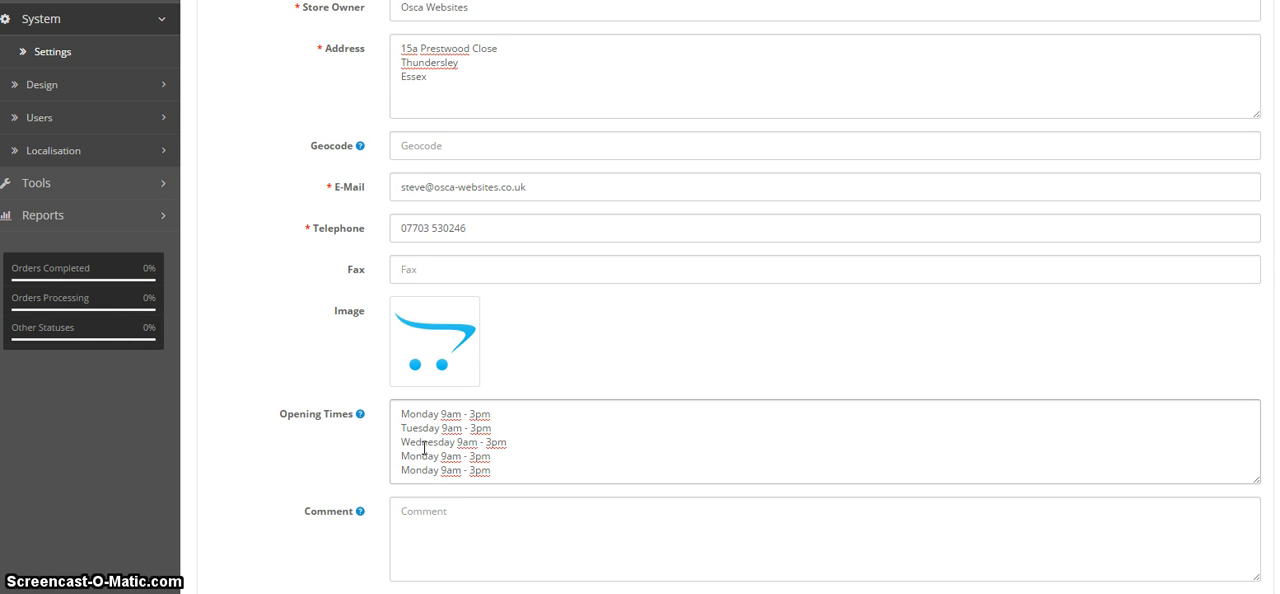
pyautogui.doubleClick(410, 457)
pyautogui.doubleClick(414, 468)
pyautogui.write('Fri')
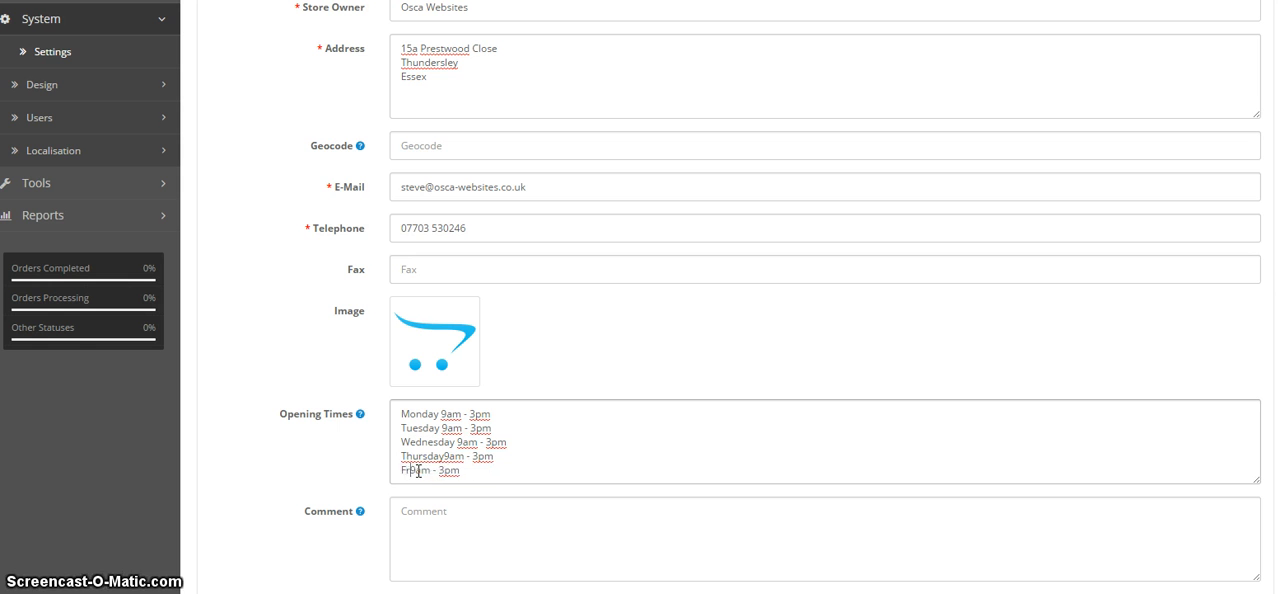
pyautogui.write('day')
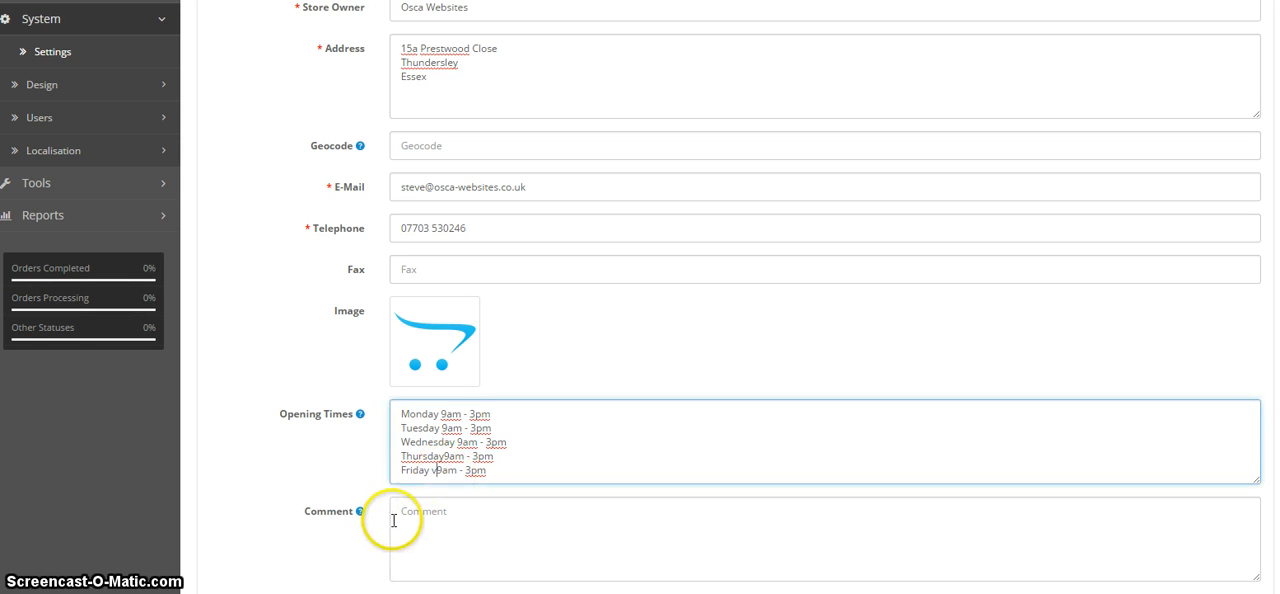
pyautogui.click(424, 535)
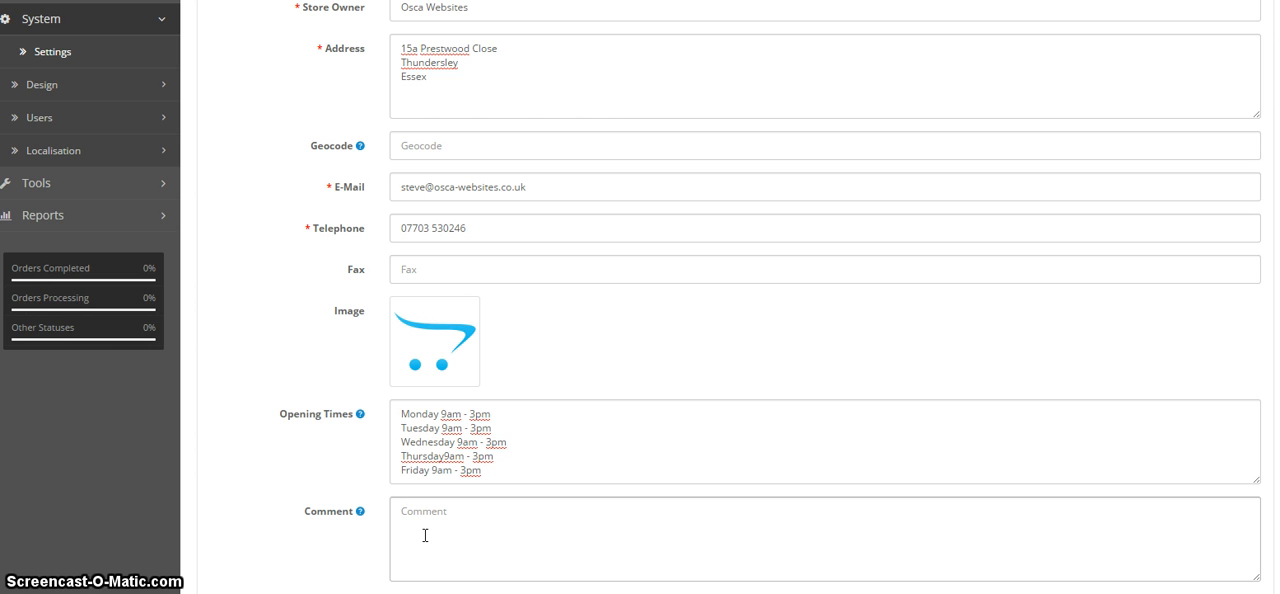
# Replace the store's placeholder meta title with "Web design & development".
pyautogui.scroll(3, 424, 535)
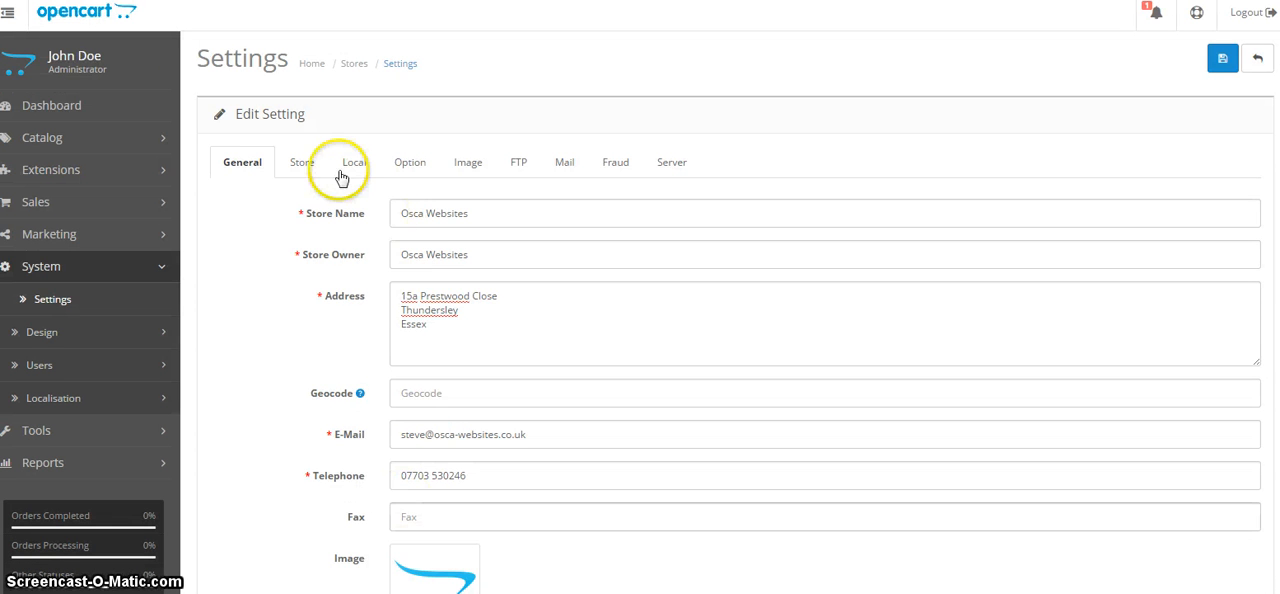
pyautogui.click(301, 162)
pyautogui.click(423, 210)
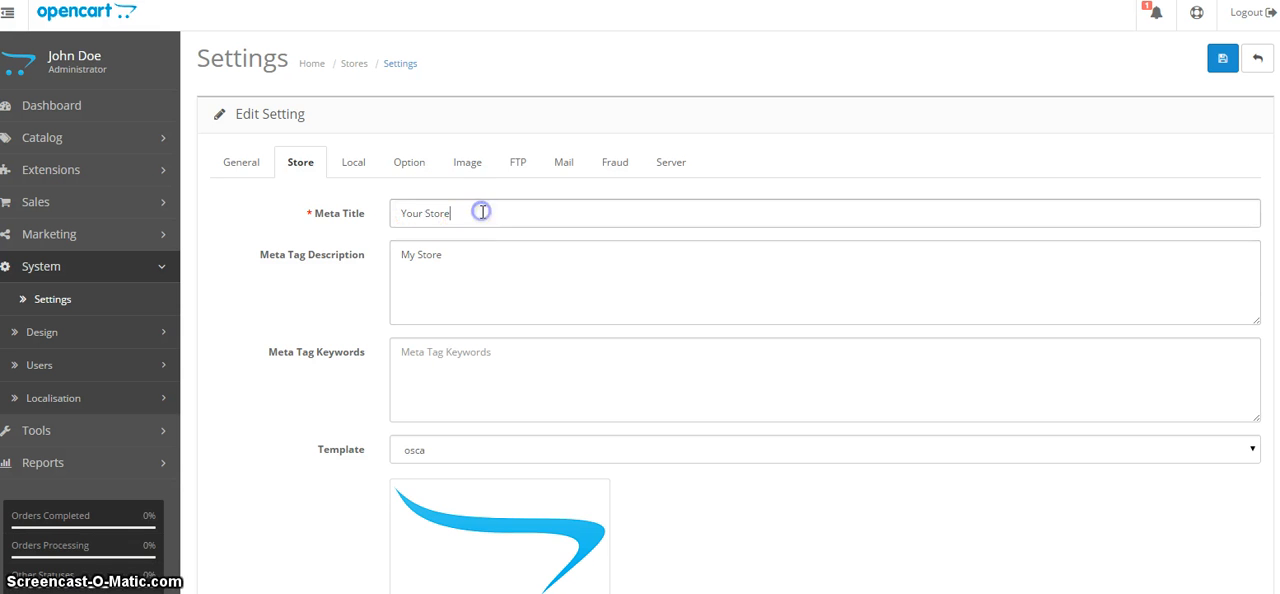
pyautogui.moveTo(480, 211); pyautogui.dragTo(357, 217)
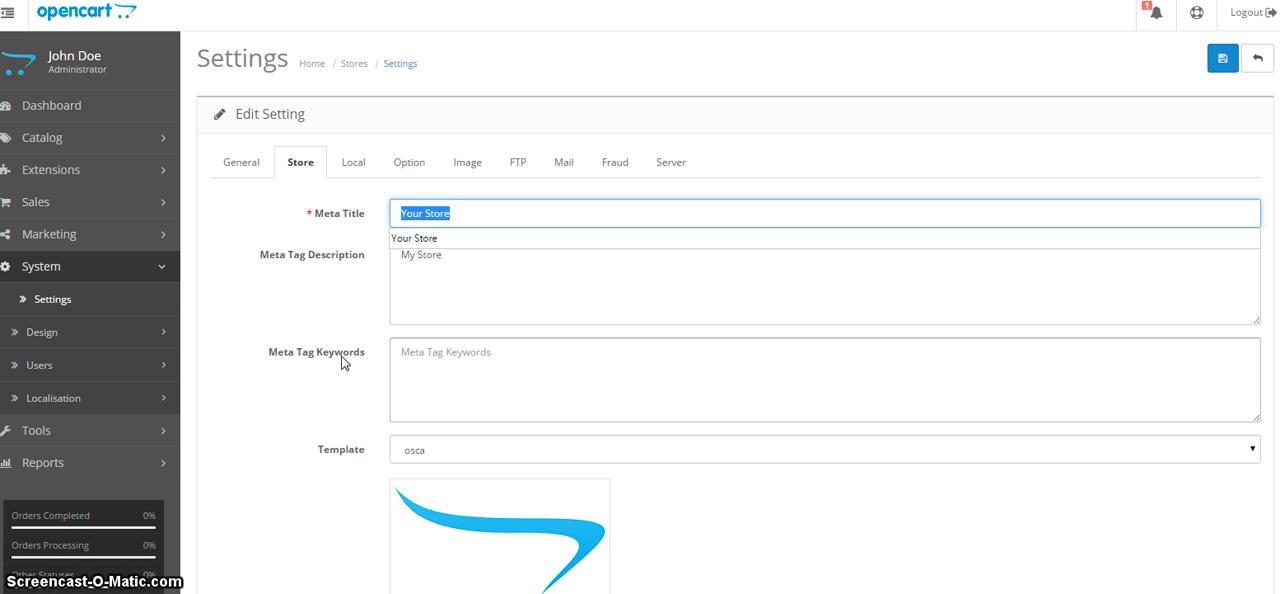
pyautogui.moveTo(471, 207); pyautogui.dragTo(385, 209)
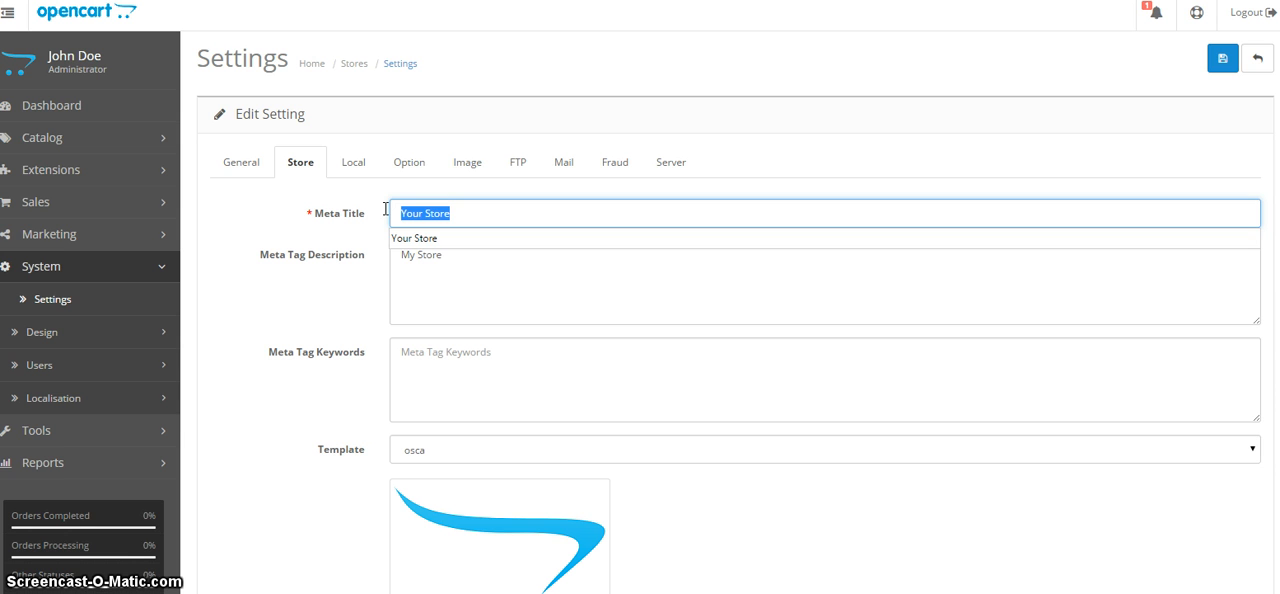
pyautogui.write('Web de')
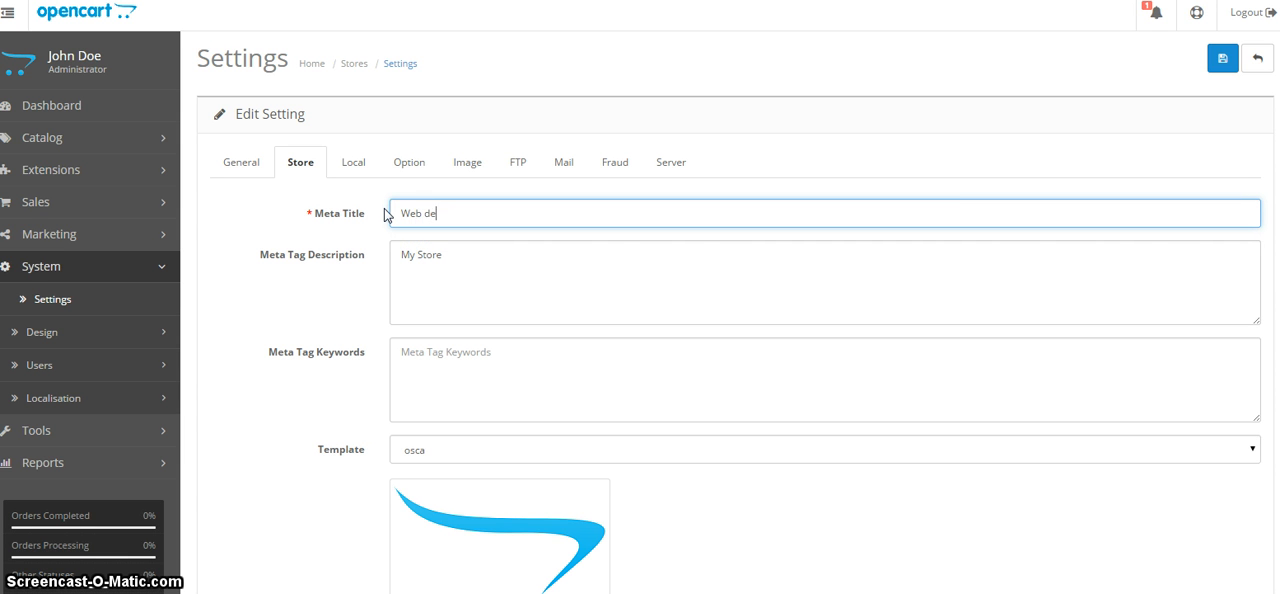
pyautogui.write('sign & development')
pyautogui.click(372, 215)
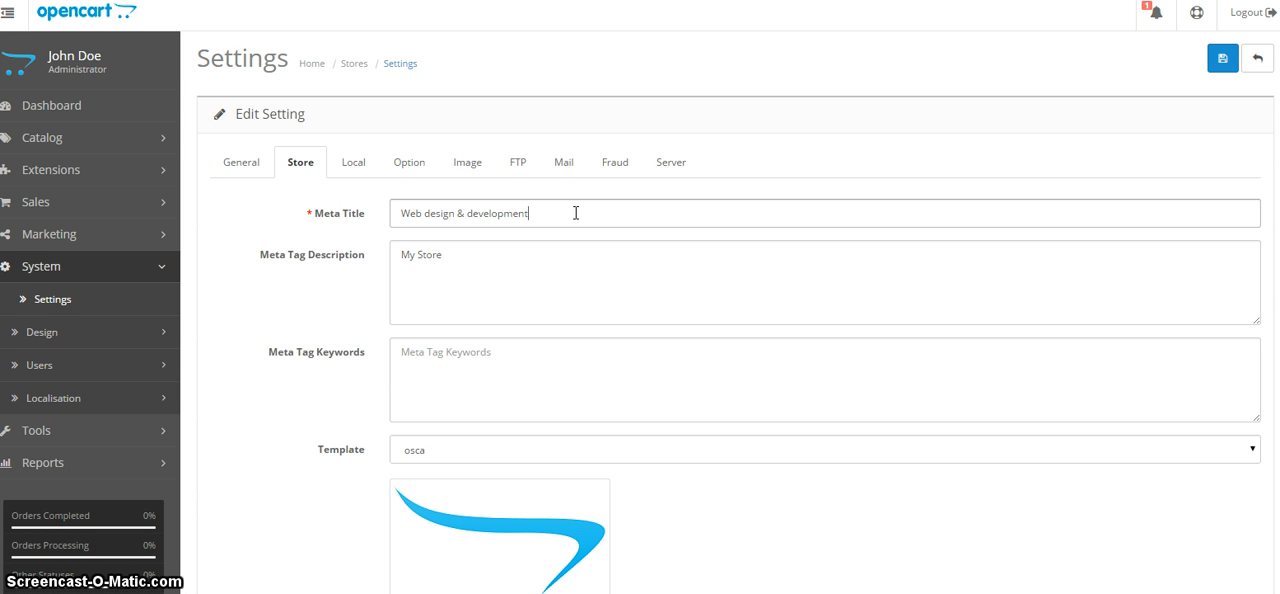
pyautogui.click(546, 266)
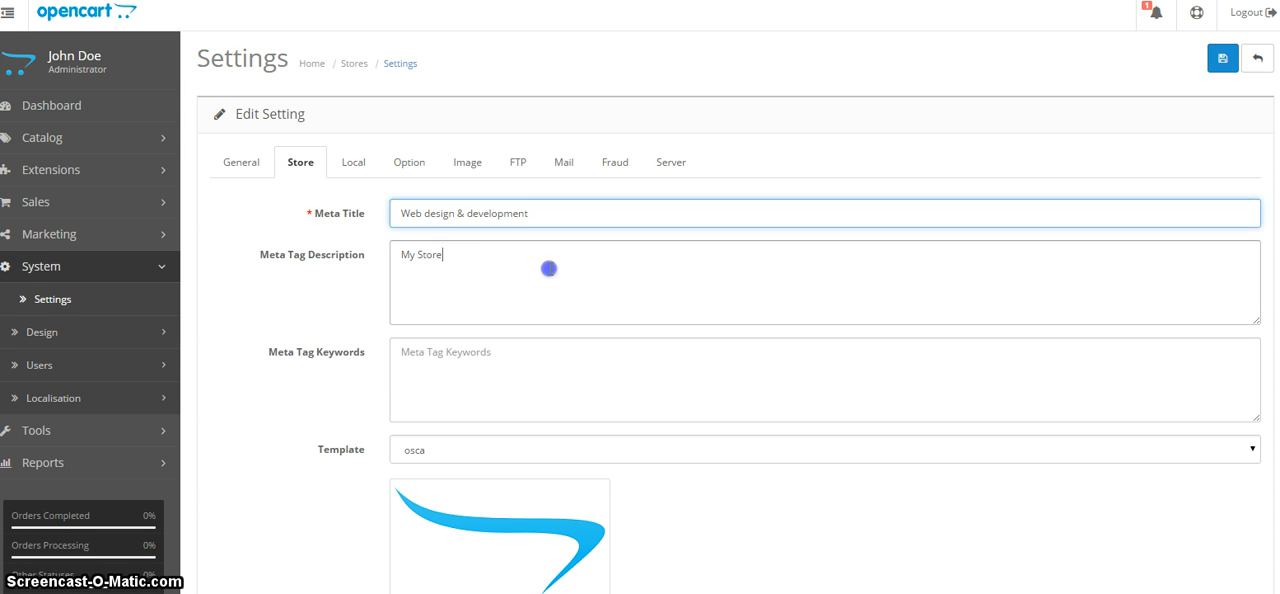
pyautogui.click(497, 384)
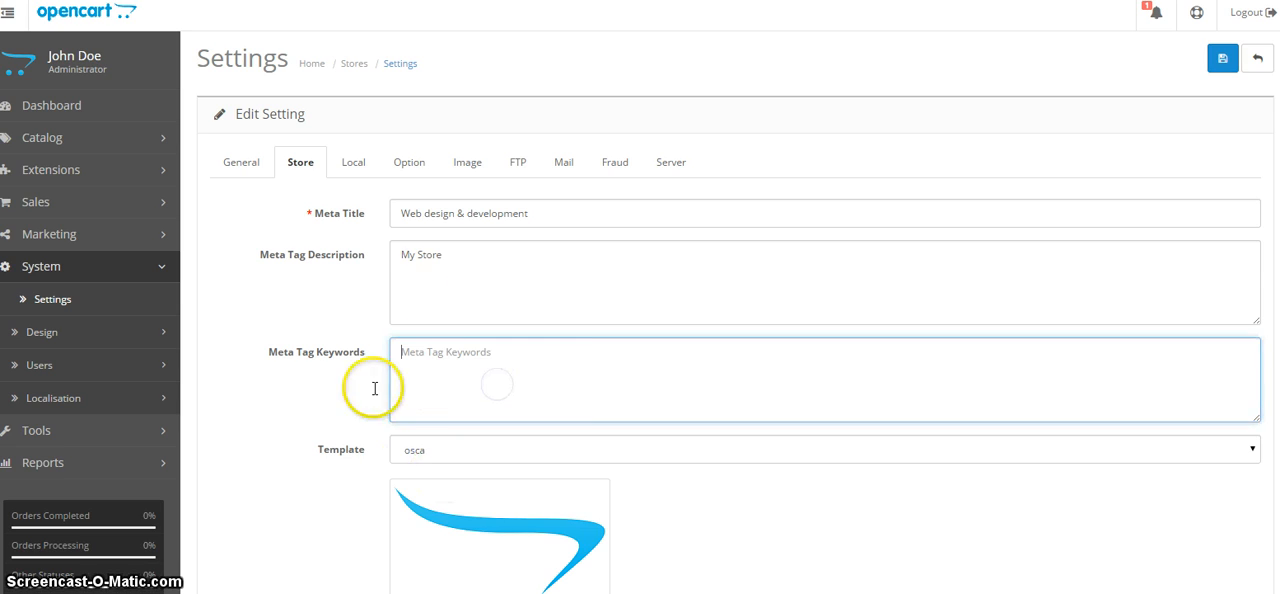
pyautogui.scroll(-3, 323, 463)
pyautogui.scroll(3, 320, 400)
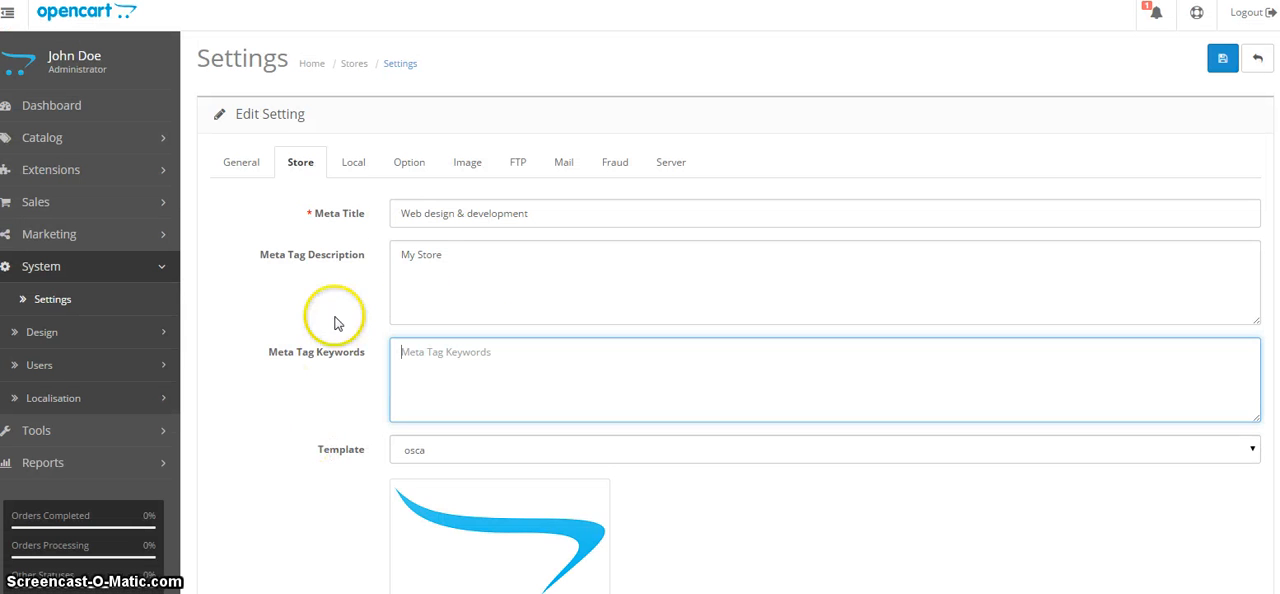
# Set the store's local region to Essex and its currency to Pound Sterling.
pyautogui.click(350, 161)
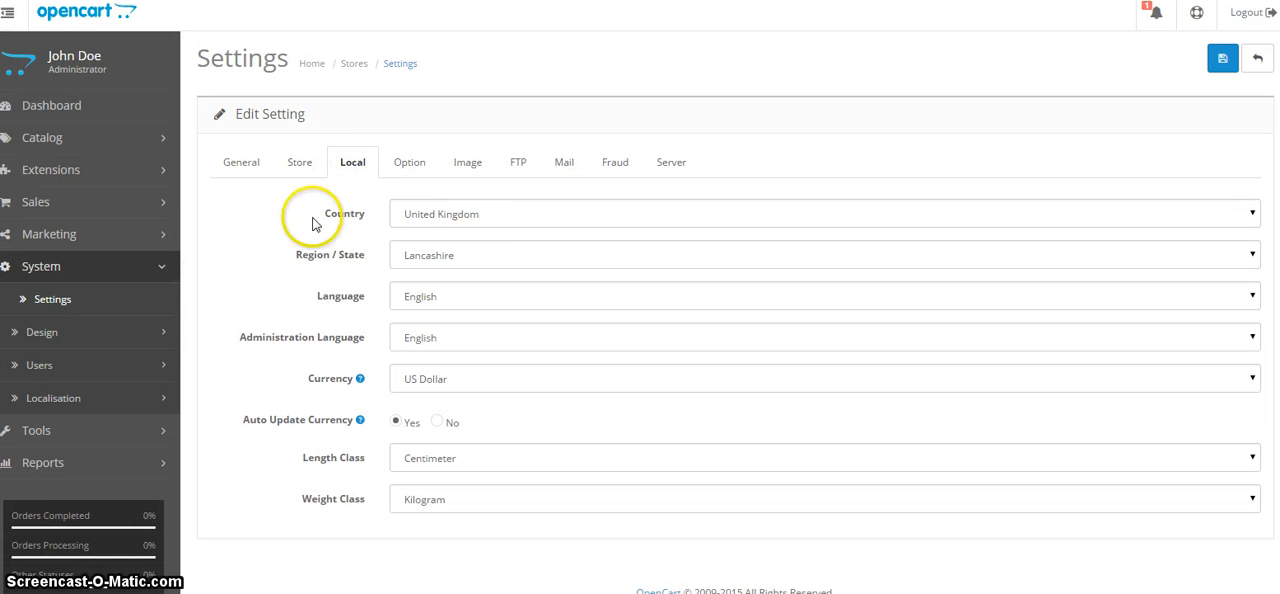
pyautogui.click(538, 254)
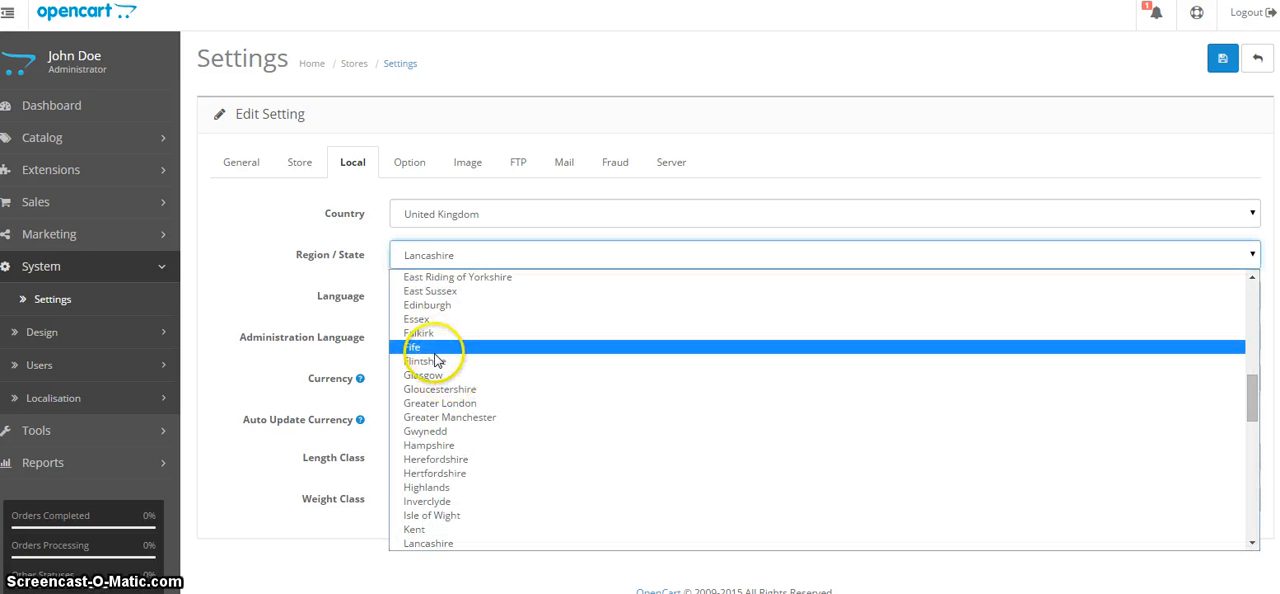
pyautogui.click(437, 323)
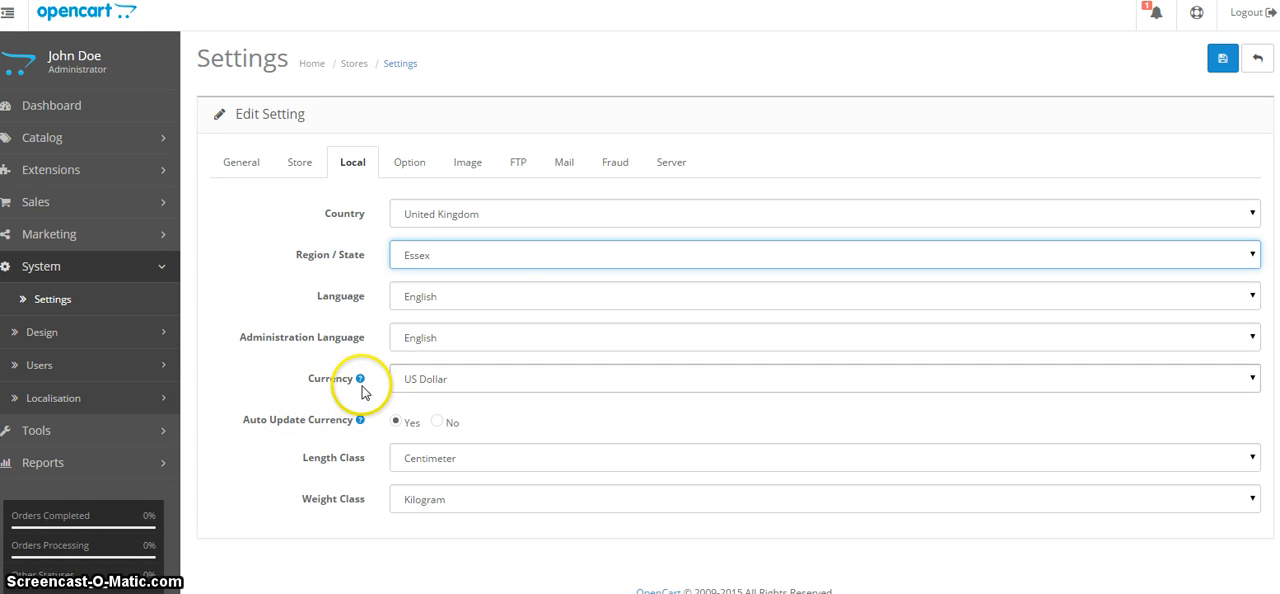
pyautogui.click(424, 388)
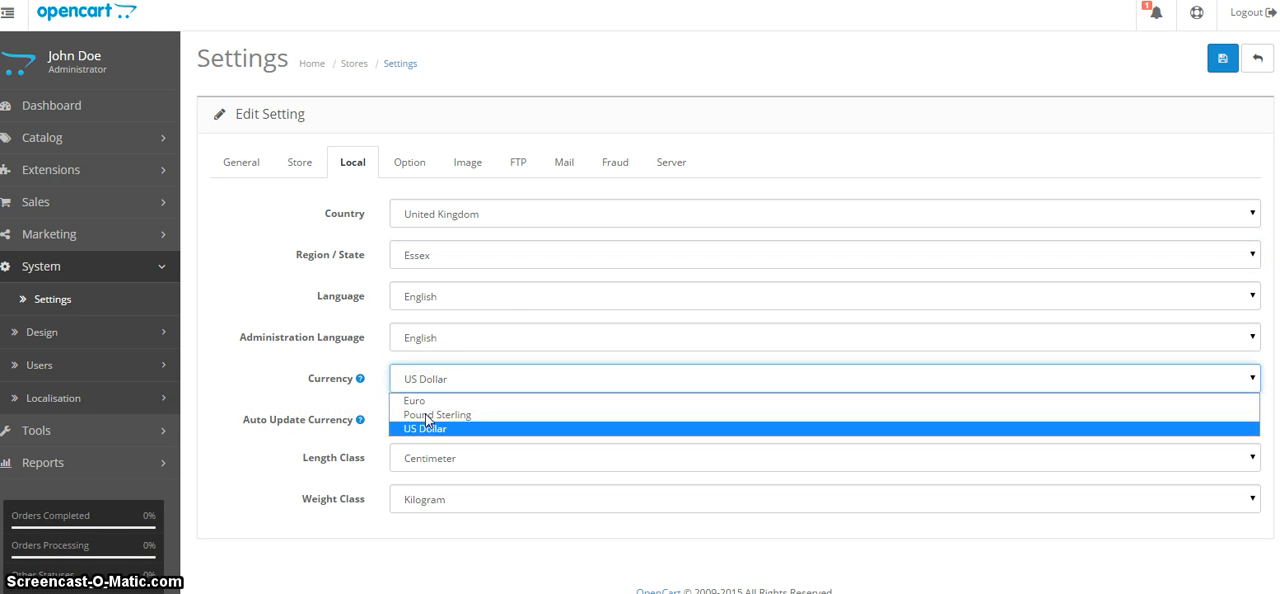
pyautogui.click(426, 415)
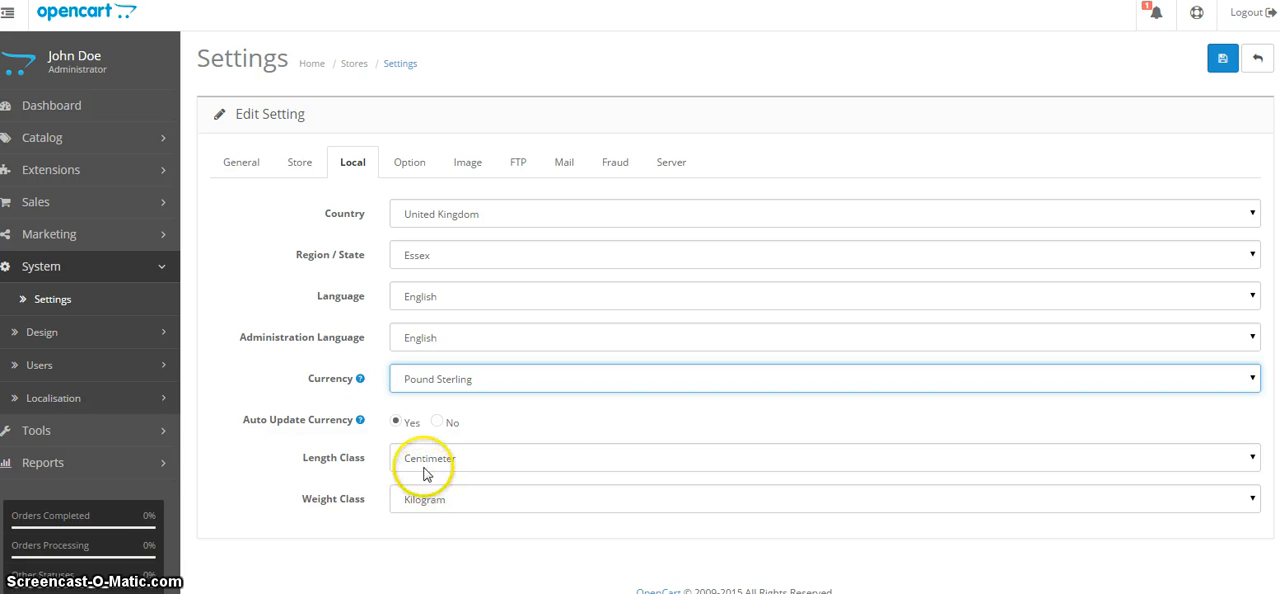
# Set Display Prices With Tax to No in the store's tax options.
pyautogui.click(403, 164)
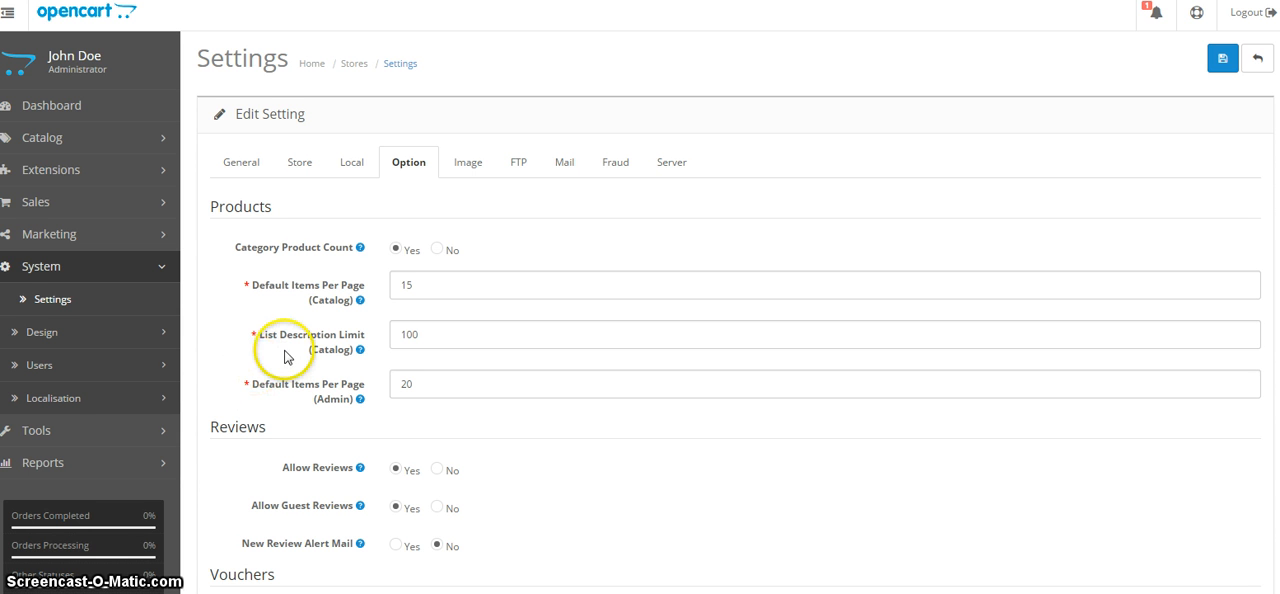
pyautogui.moveTo(287, 352)
pyautogui.scroll(-4, 286, 385)
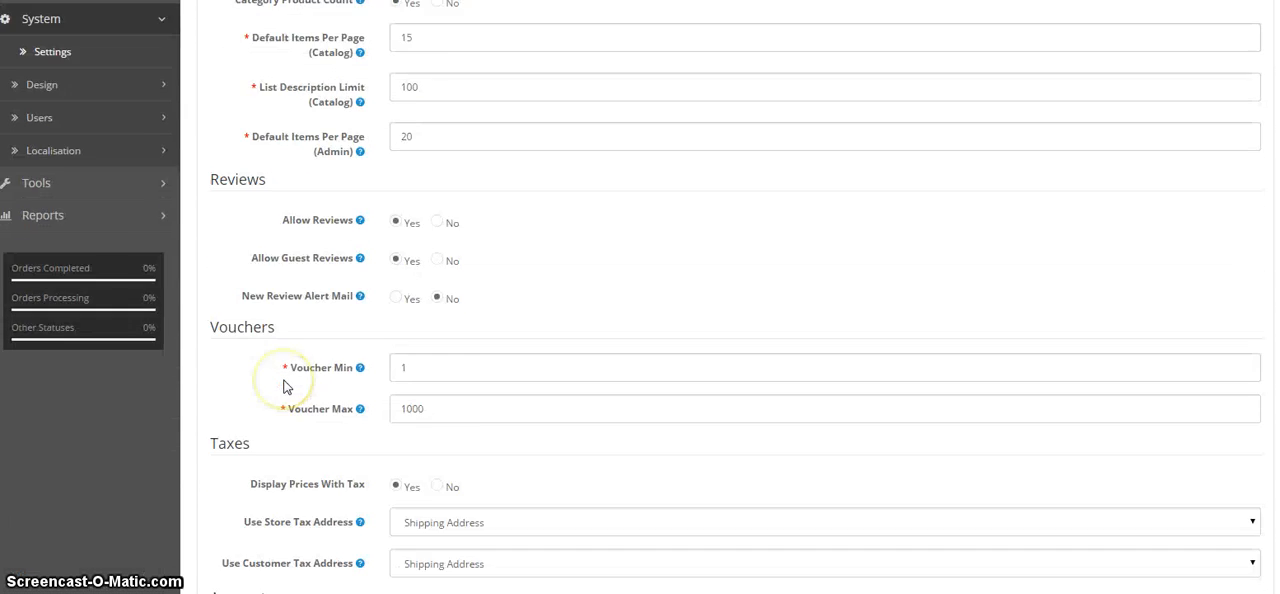
pyautogui.scroll(2, 288, 387)
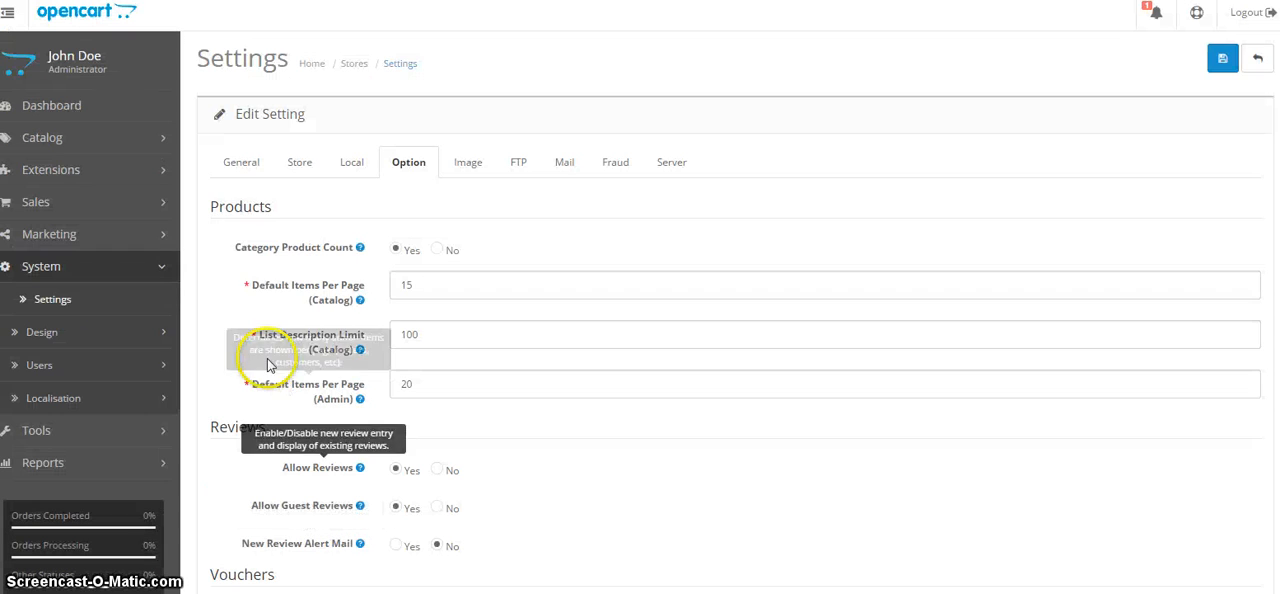
pyautogui.click(258, 268)
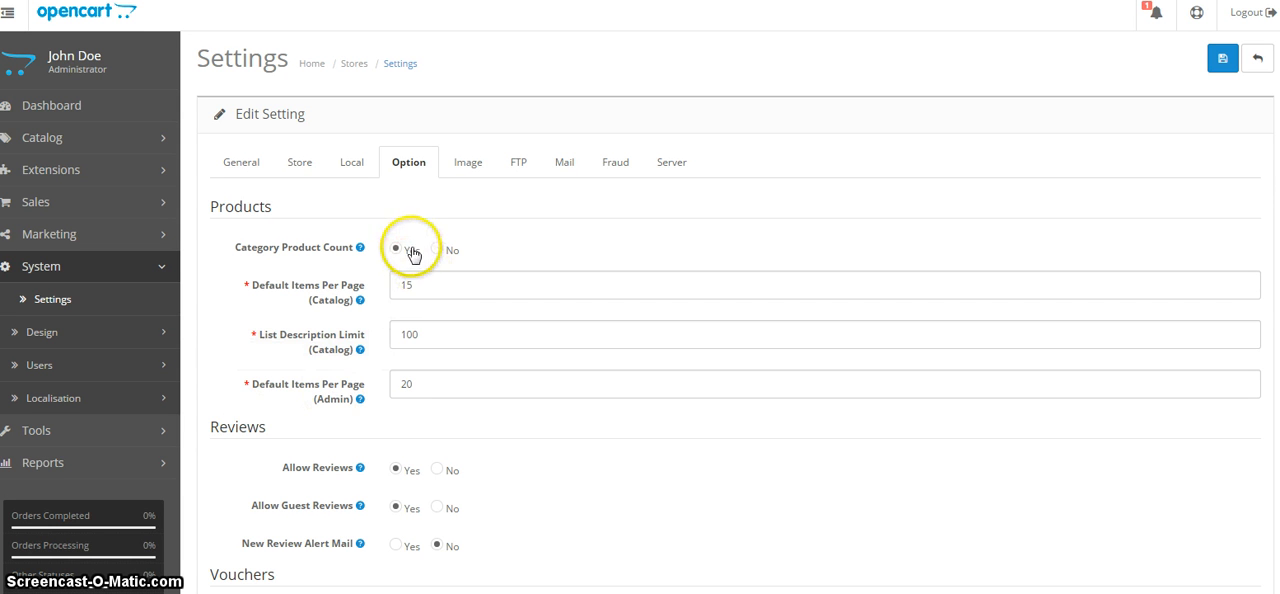
pyautogui.scroll(-3, 362, 385)
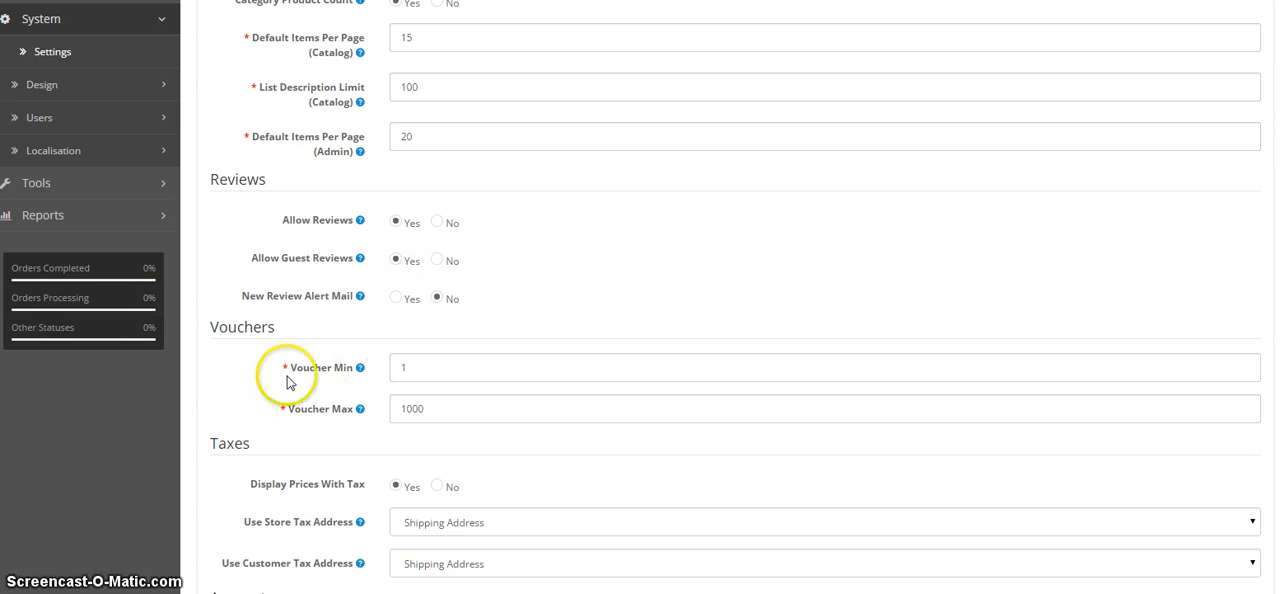
pyautogui.scroll(-2, 320, 437)
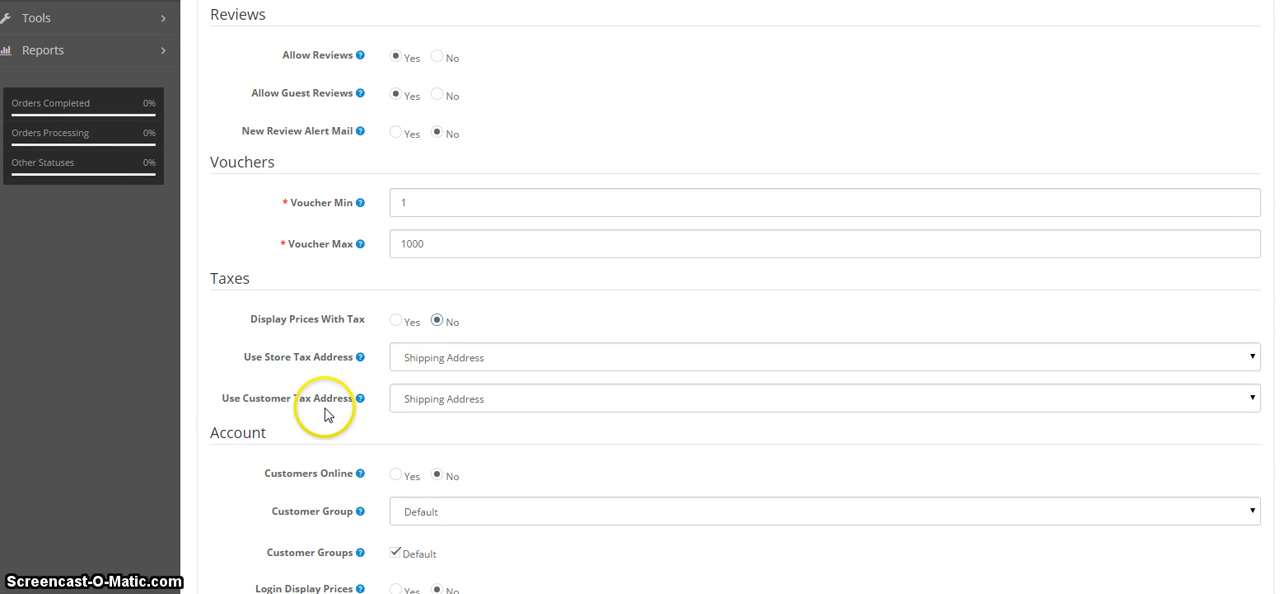
# Look through the remaining store options for account, checkout, stock, affiliates and returns.
pyautogui.scroll(-1, 324, 415)
pyautogui.scroll(-2, 323, 420)
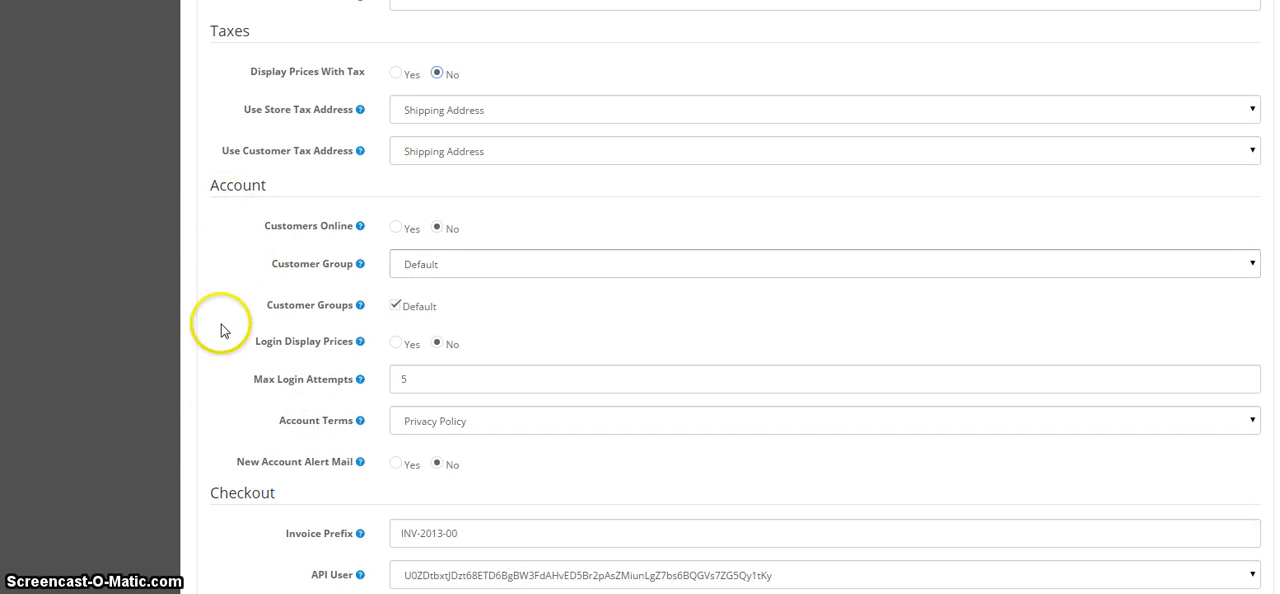
pyautogui.scroll(-3, 225, 463)
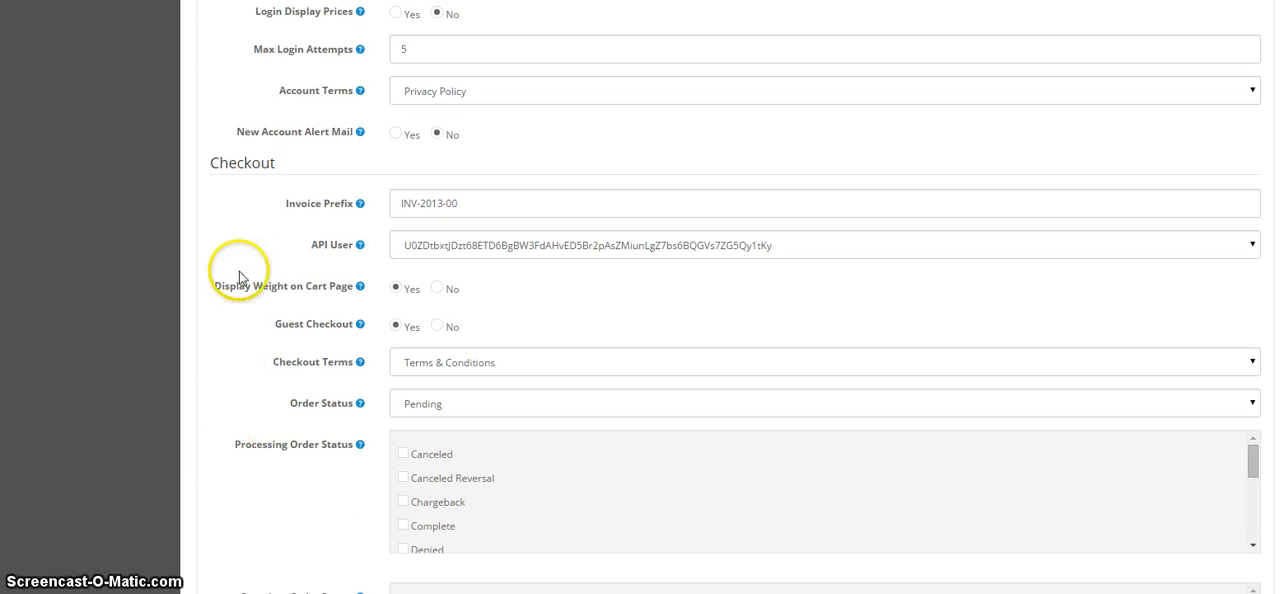
pyautogui.scroll(-4, 240, 474)
pyautogui.scroll(-3, 238, 484)
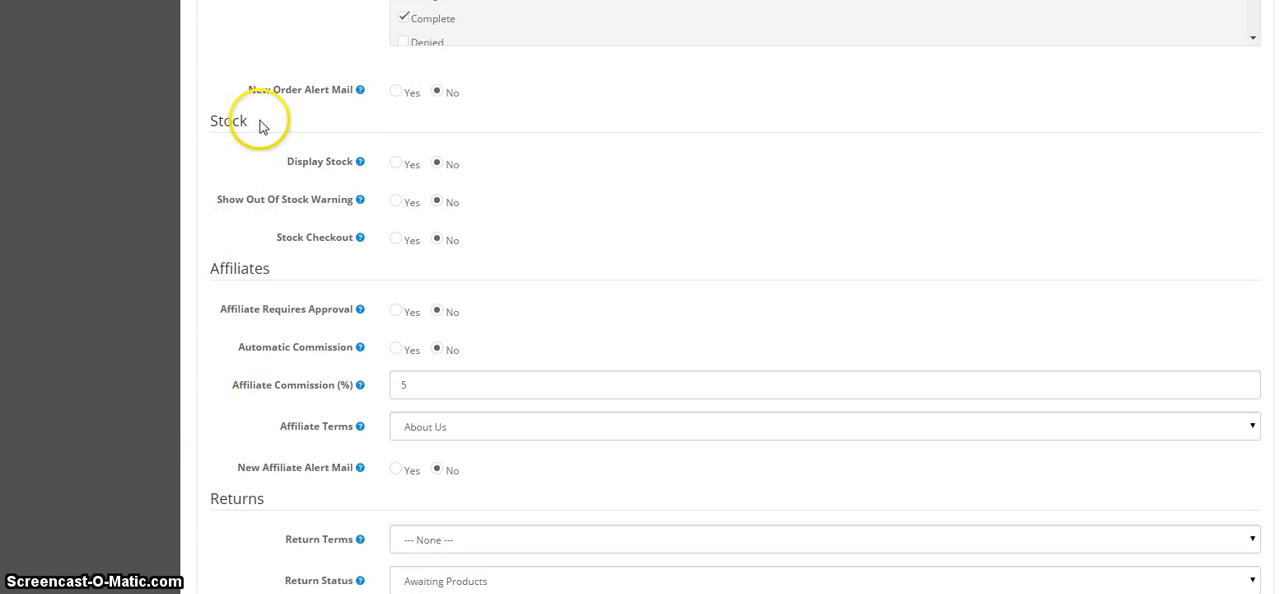
pyautogui.scroll(-2, 238, 455)
pyautogui.scroll(15, 238, 460)
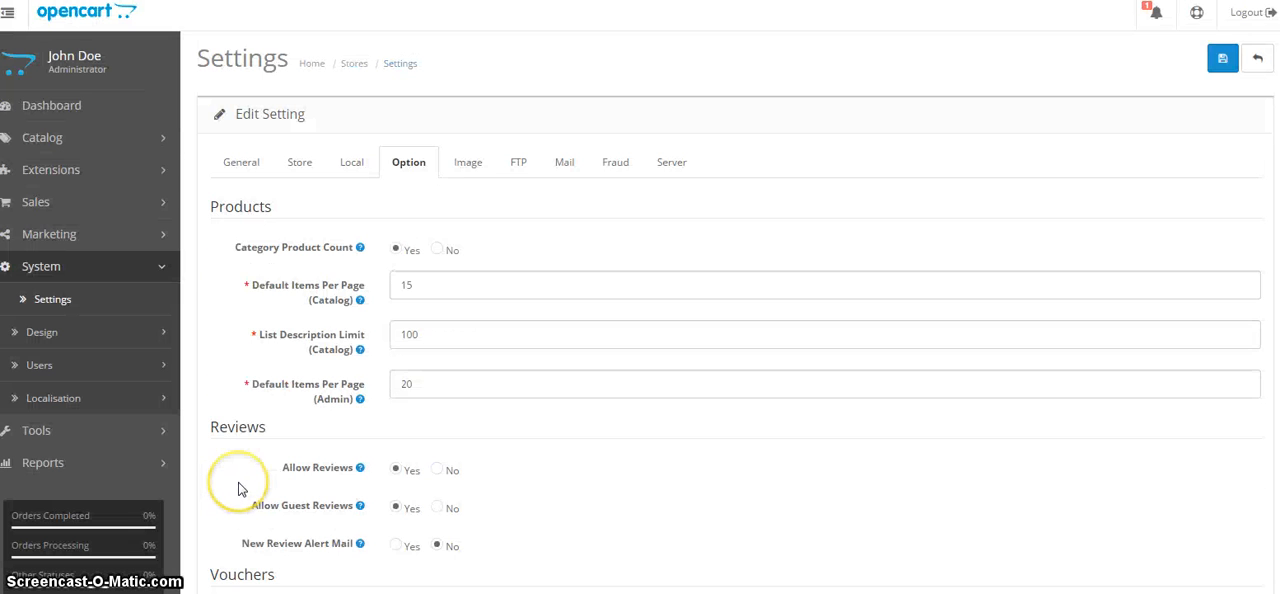
# Start an image upload for the store logo and browse through the website's root folder to the logo files.
pyautogui.click(466, 163)
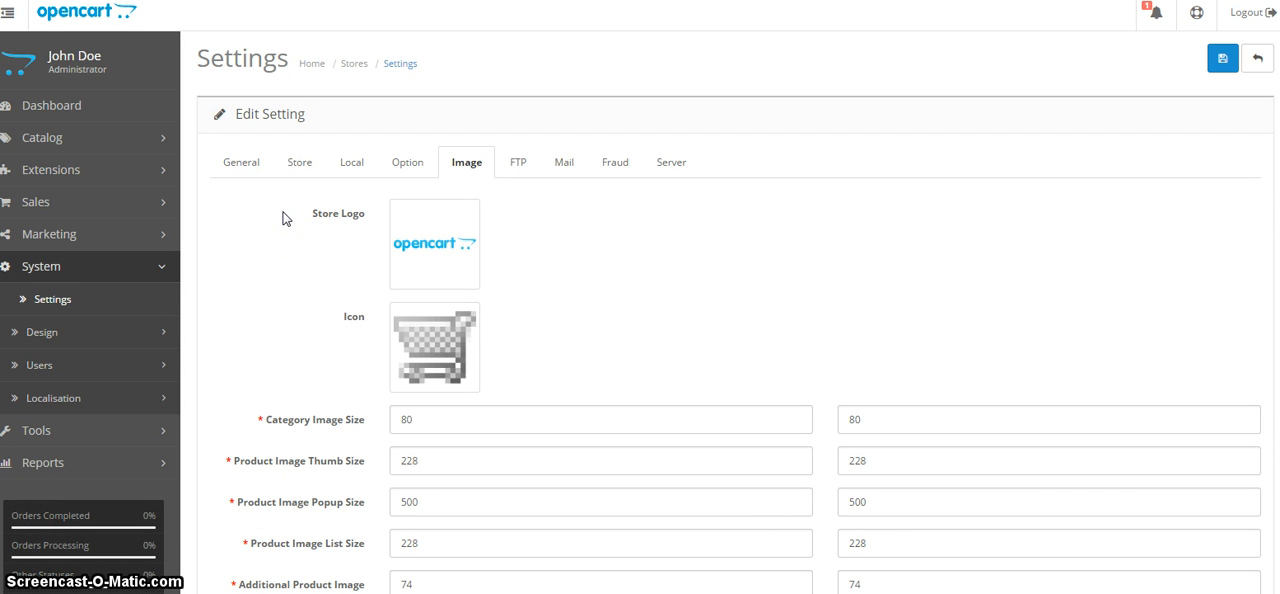
pyautogui.click(441, 253)
pyautogui.click(518, 247)
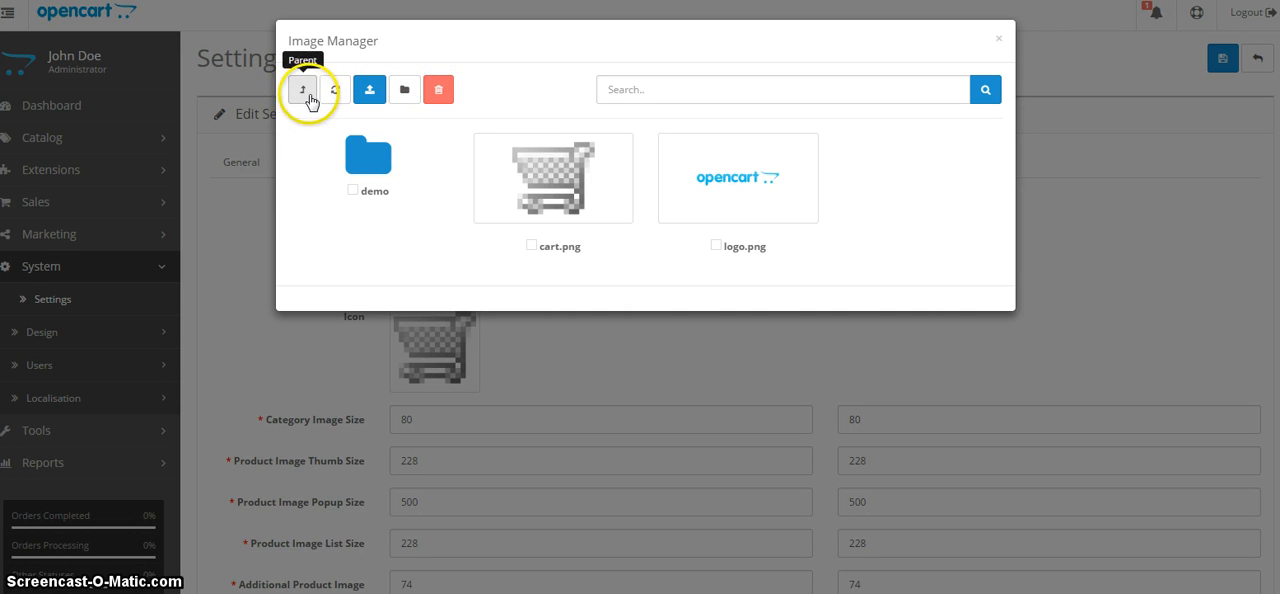
pyautogui.click(370, 90)
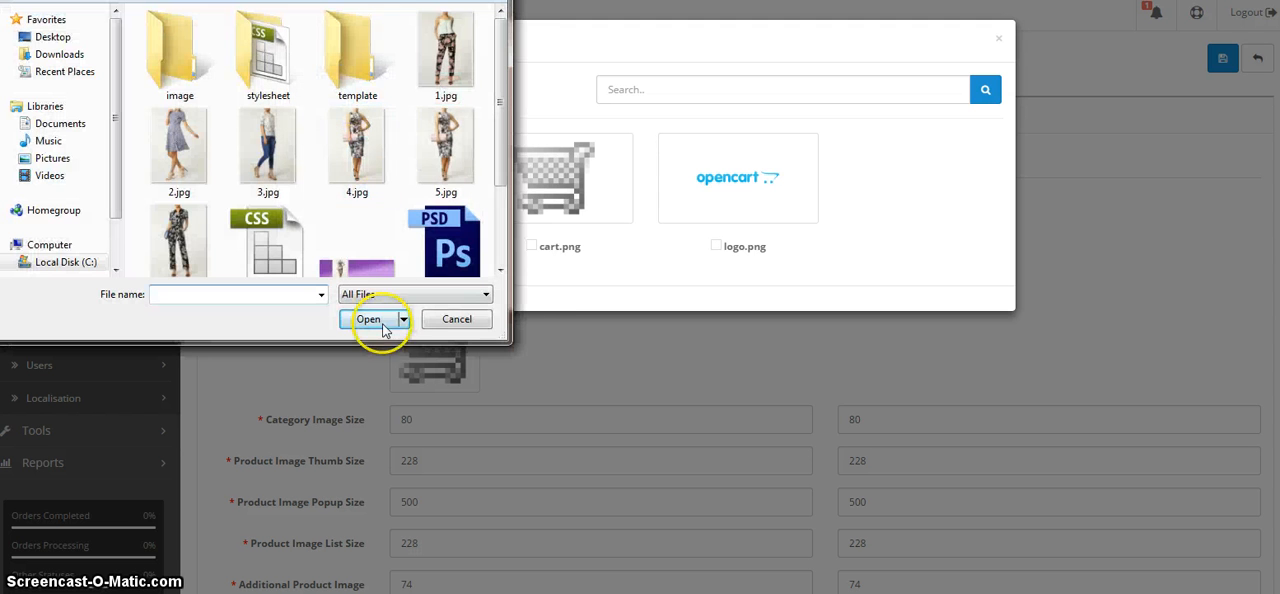
pyautogui.hotkey('alt', 'Up')
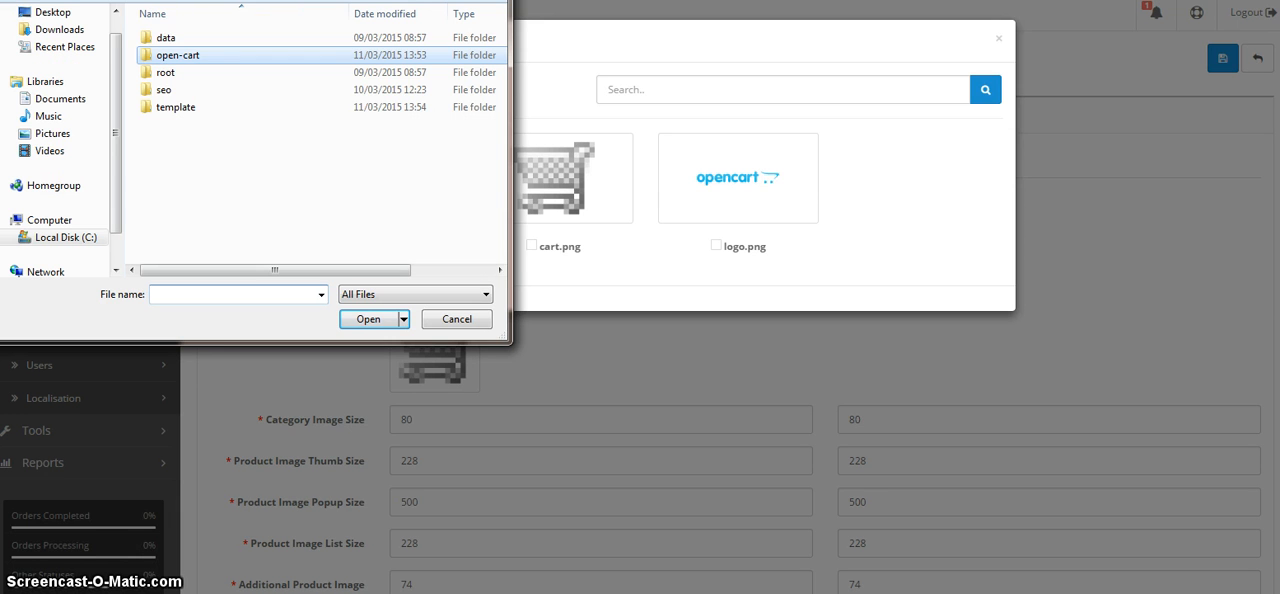
pyautogui.hotkey('alt', 'Up')
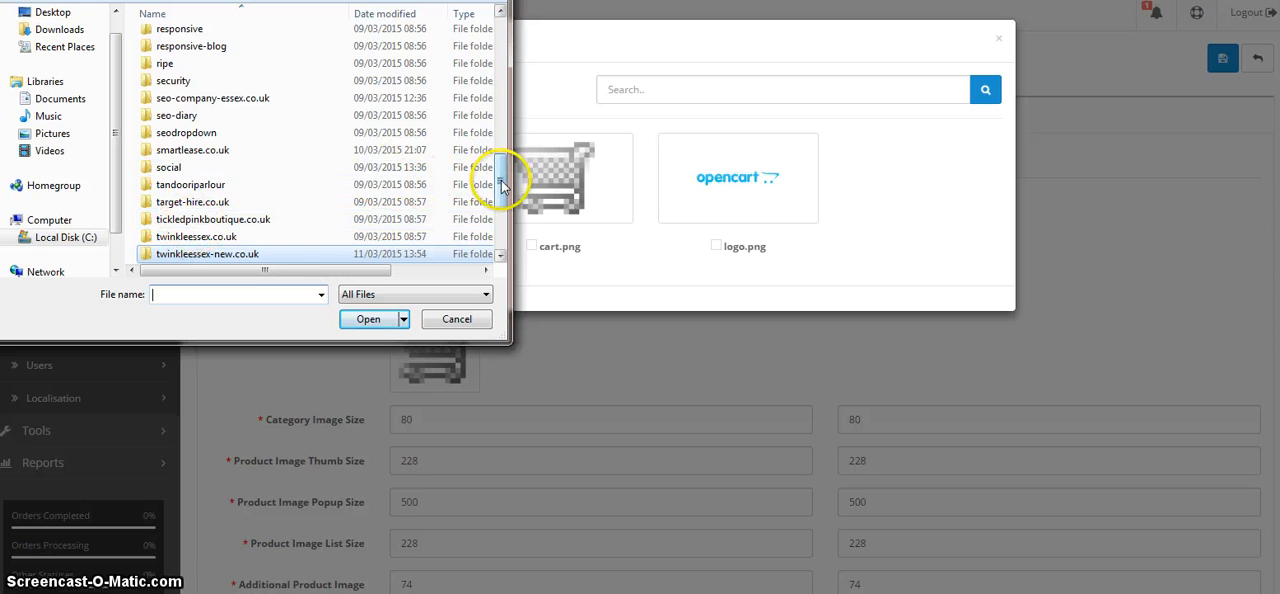
pyautogui.moveTo(500, 180); pyautogui.dragTo(502, 122)
pyautogui.doubleClick(237, 163)
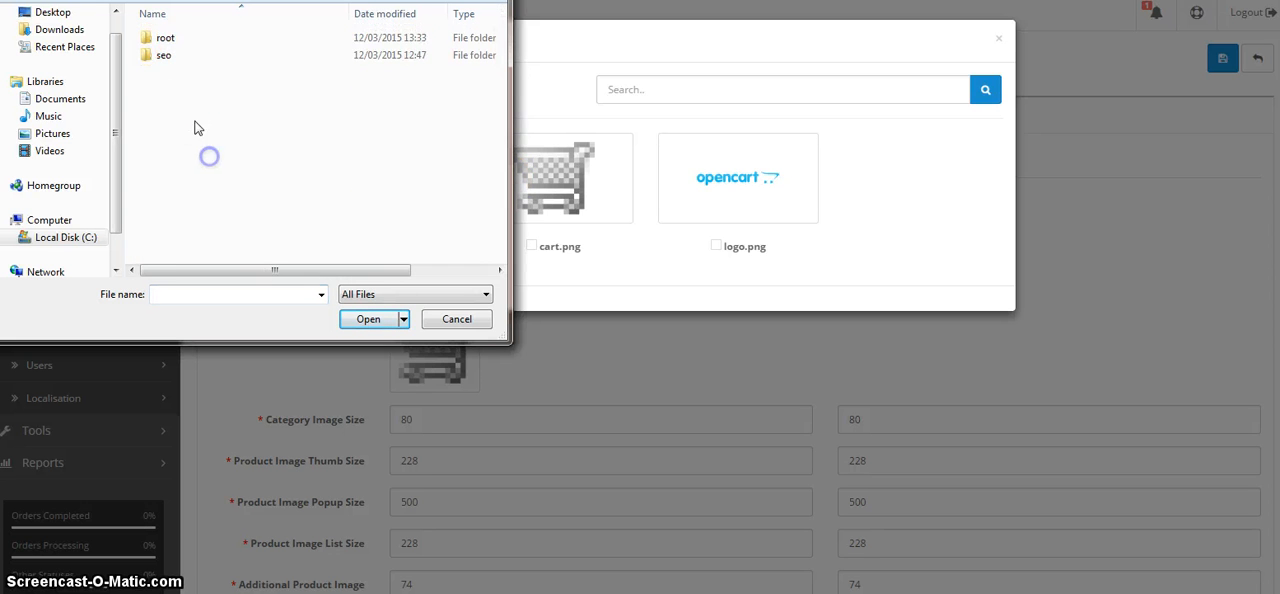
pyautogui.doubleClick(195, 40)
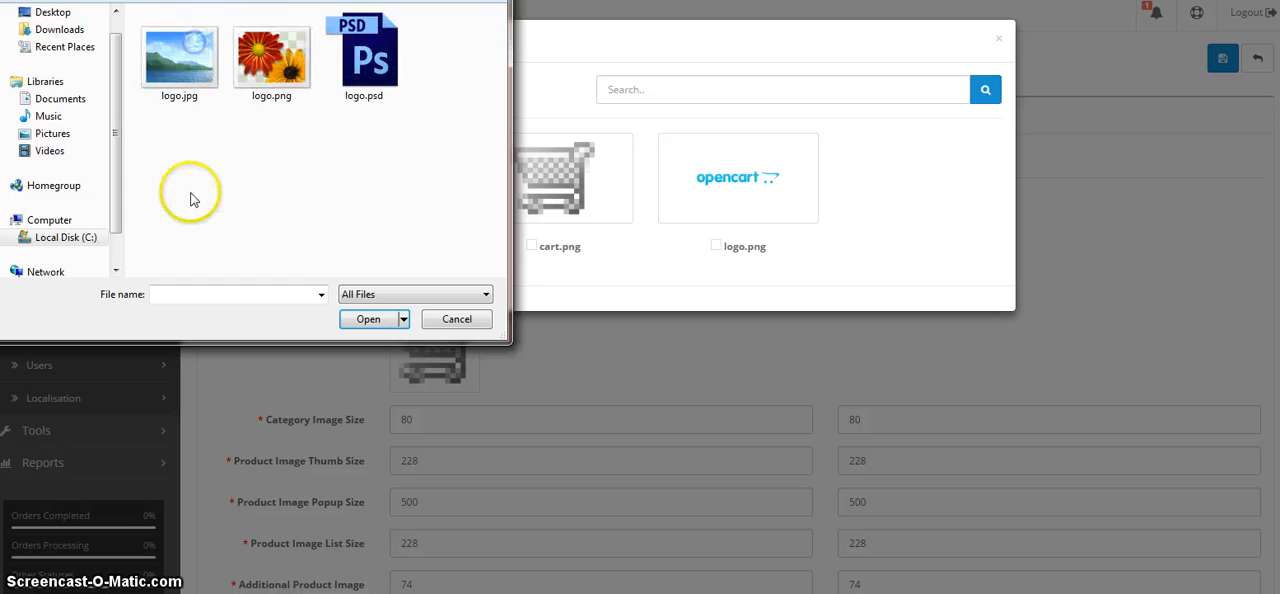
# Upload logo.png to the image manager and choose logo.png as the store logo.
pyautogui.click(250, 84)
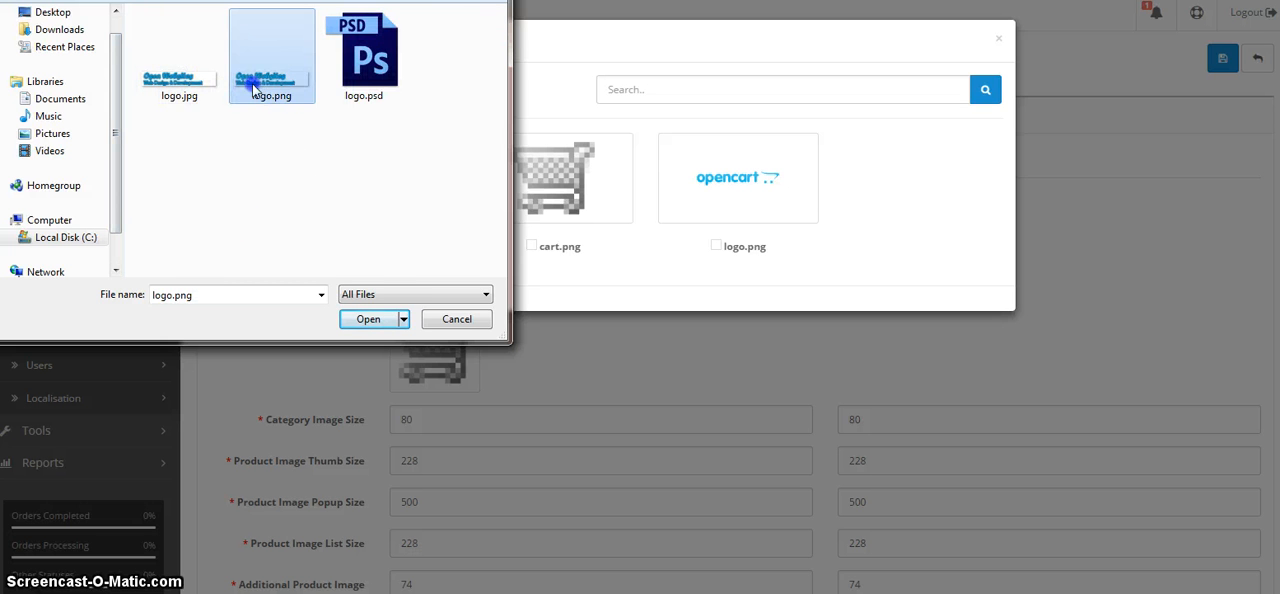
pyautogui.click(358, 318)
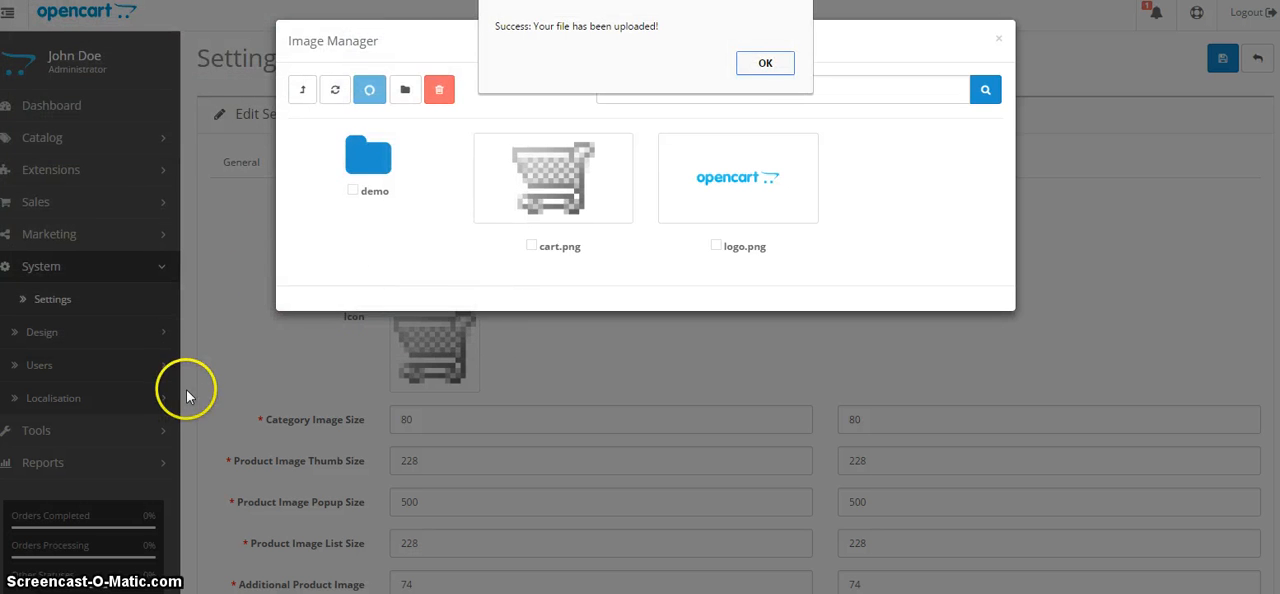
pyautogui.click(768, 61)
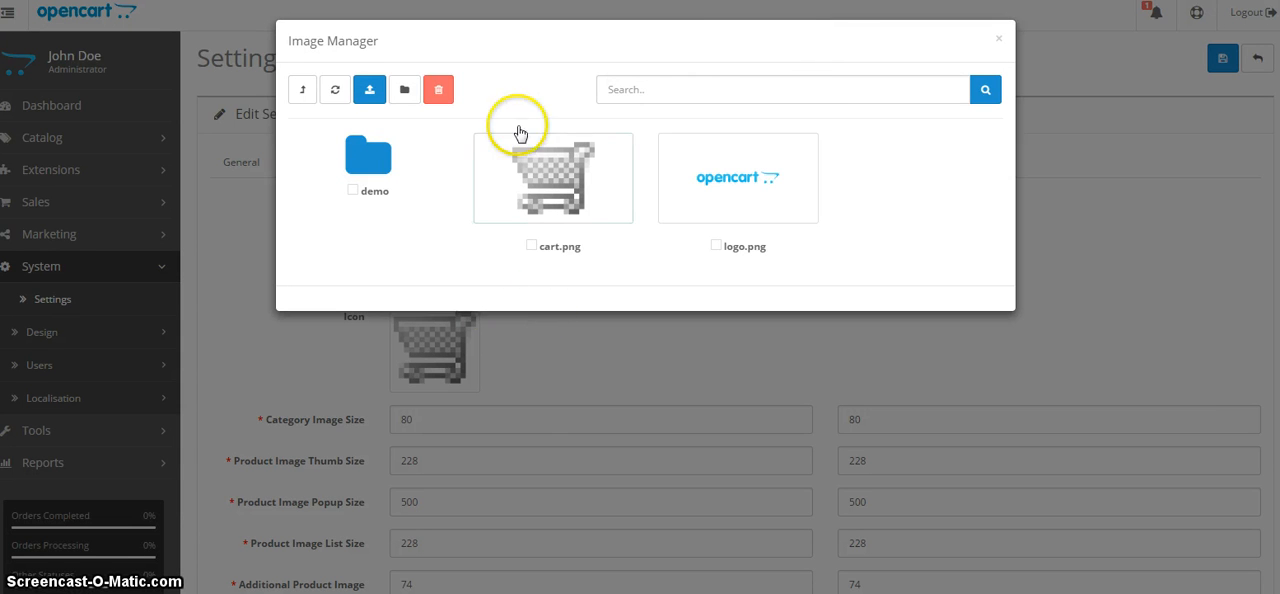
pyautogui.click(730, 180)
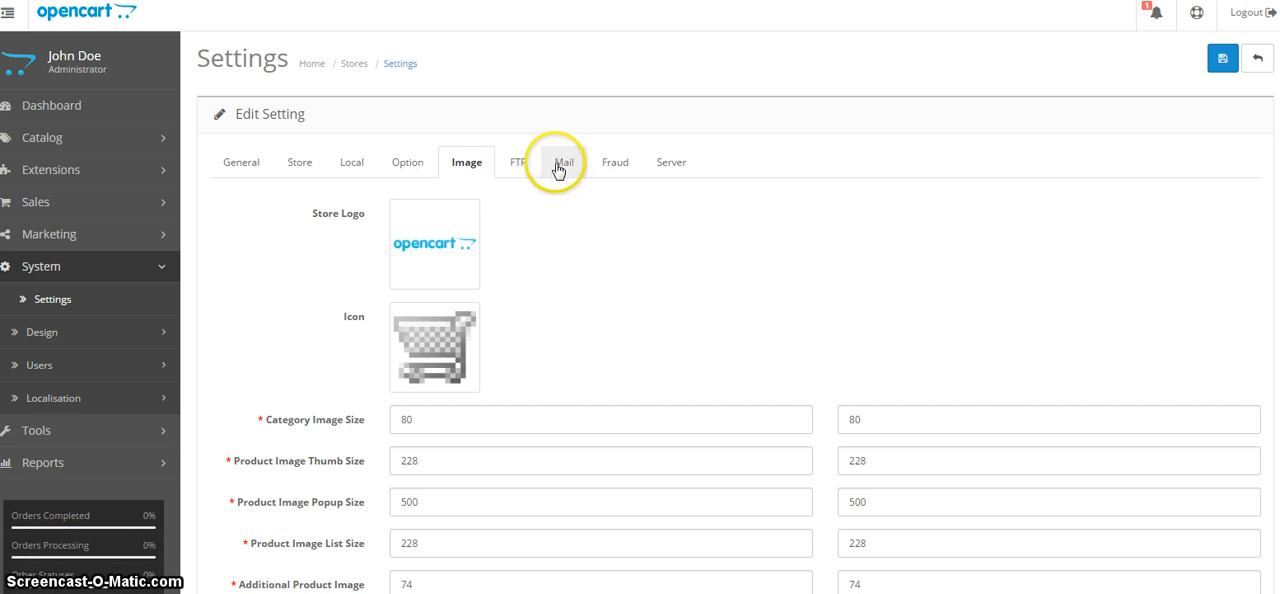
# Review the store's FTP, mail, fraud and server settings, then go back over the image and general settings.
pyautogui.click(517, 163)
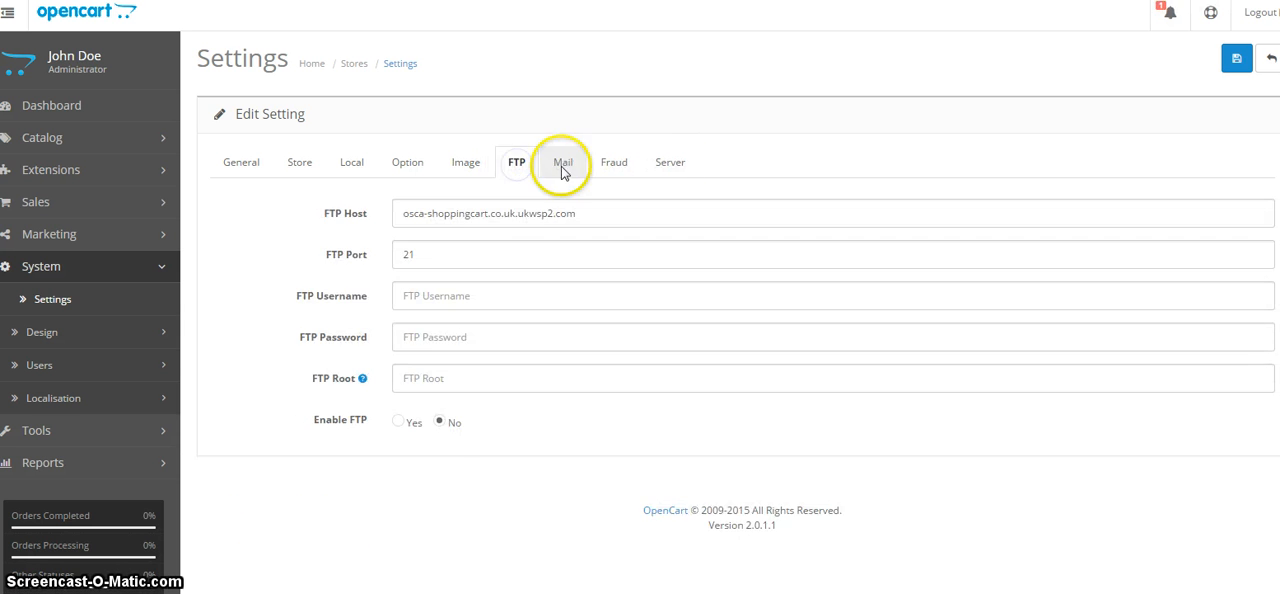
pyautogui.click(562, 172)
pyautogui.click(612, 166)
pyautogui.click(664, 166)
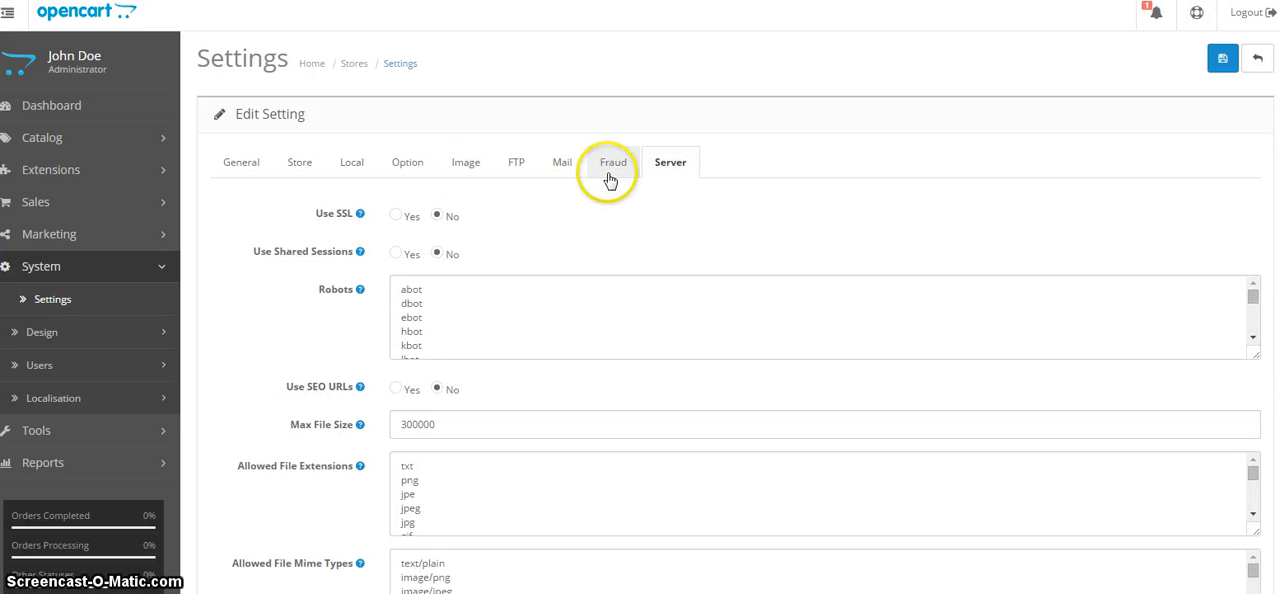
pyautogui.click(466, 165)
pyautogui.click(242, 162)
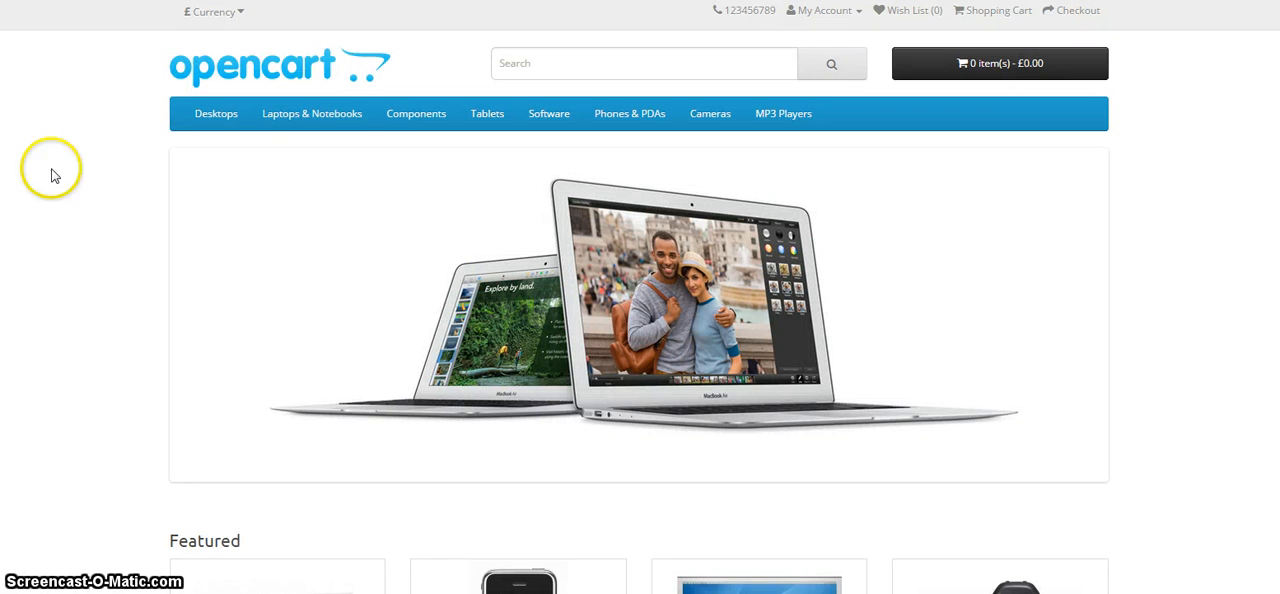
# Reload the storefront to check the updated logo and header, and examine the business details and form on its Contact Us page.
pyautogui.press('F5')
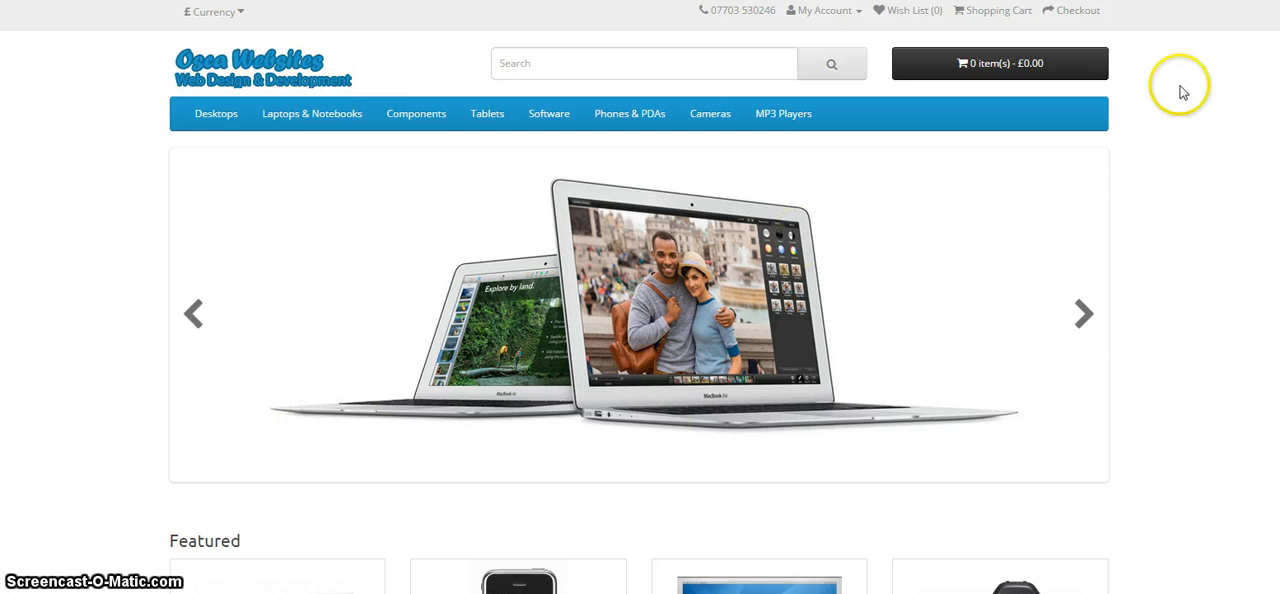
pyautogui.scroll(-7, 560, 519)
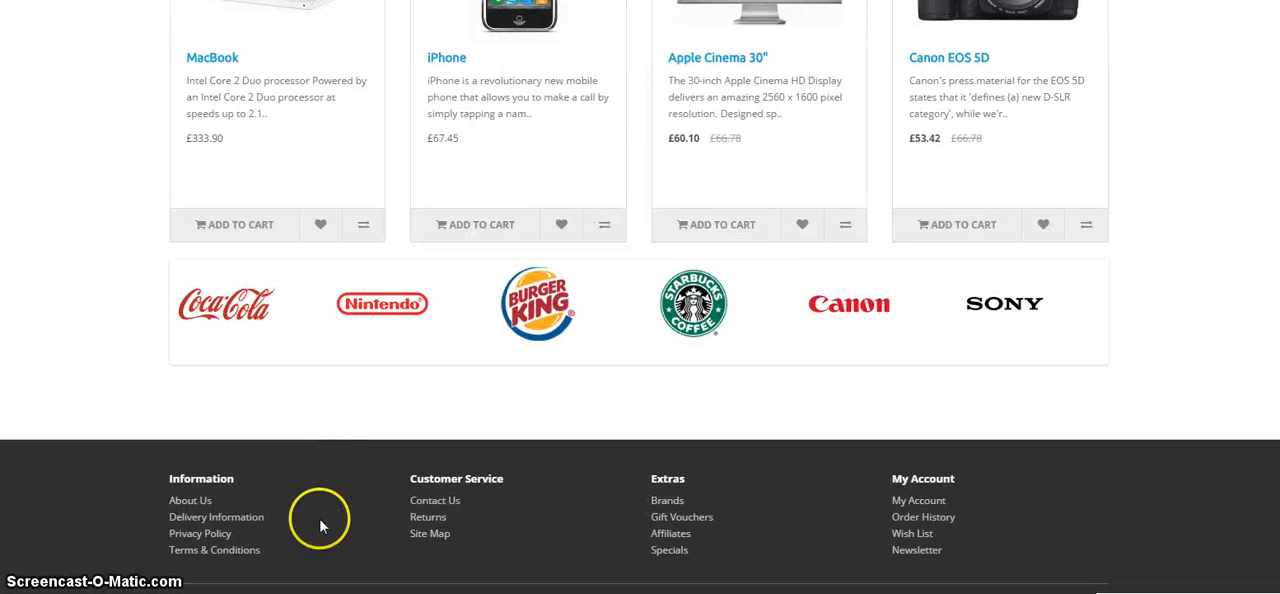
pyautogui.click(428, 502)
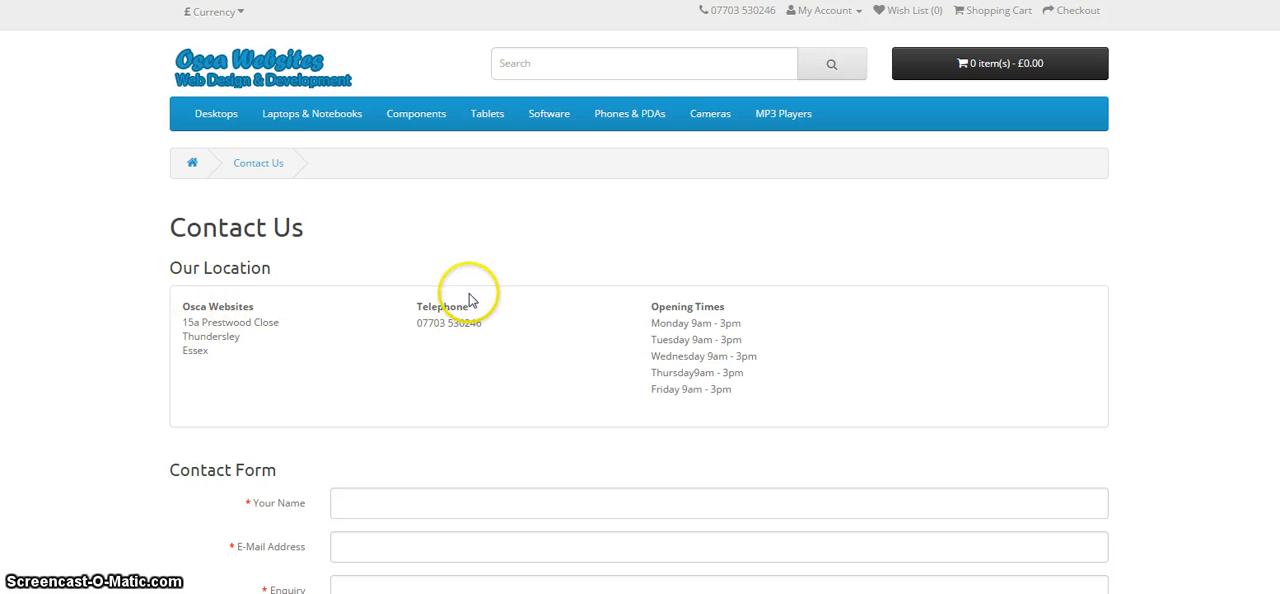
pyautogui.scroll(-5, 440, 402)
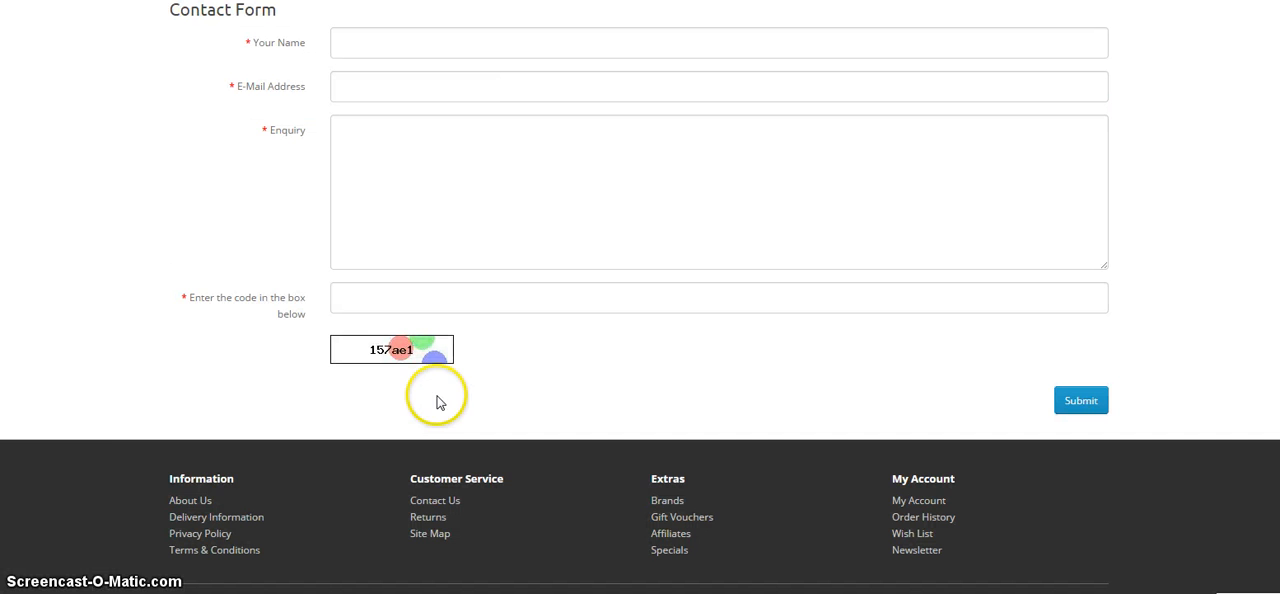
pyautogui.scroll(5, 140, 455)
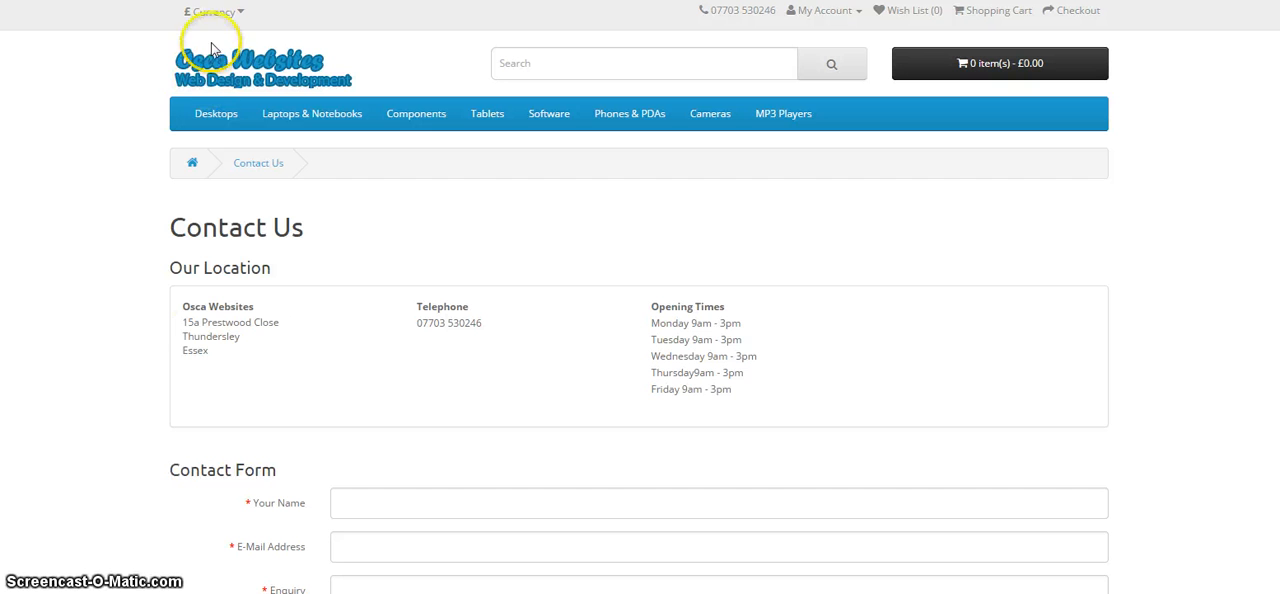
# Return to the storefront's home page and look over the product category menus.
pyautogui.click(212, 78)
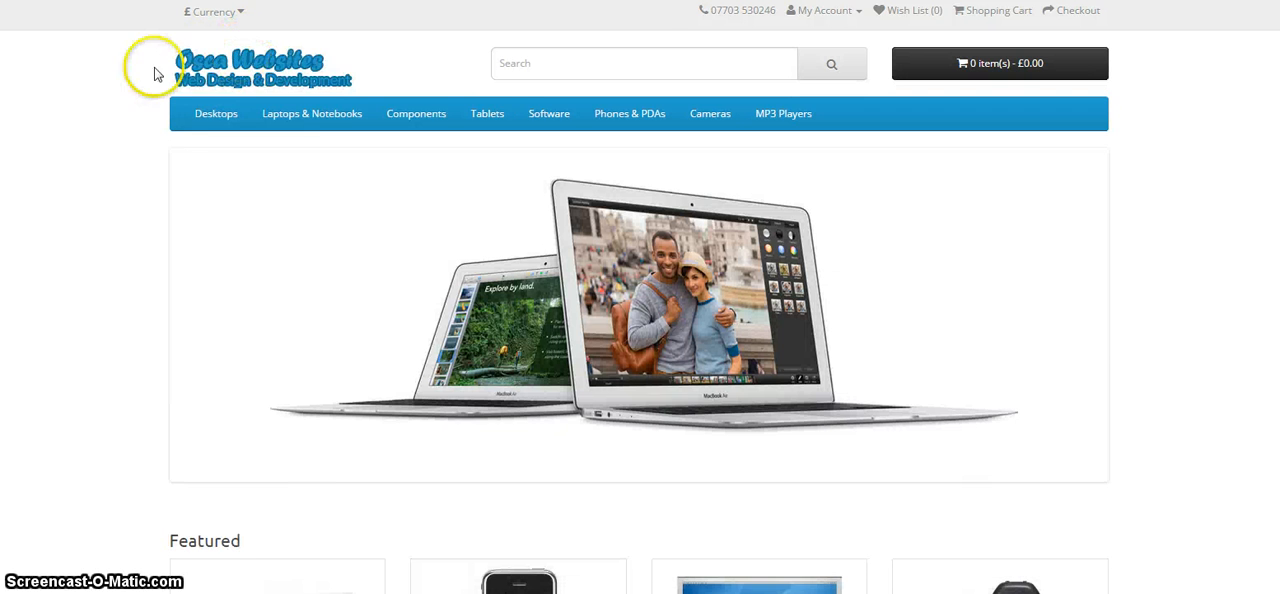
pyautogui.moveTo(218, 115)
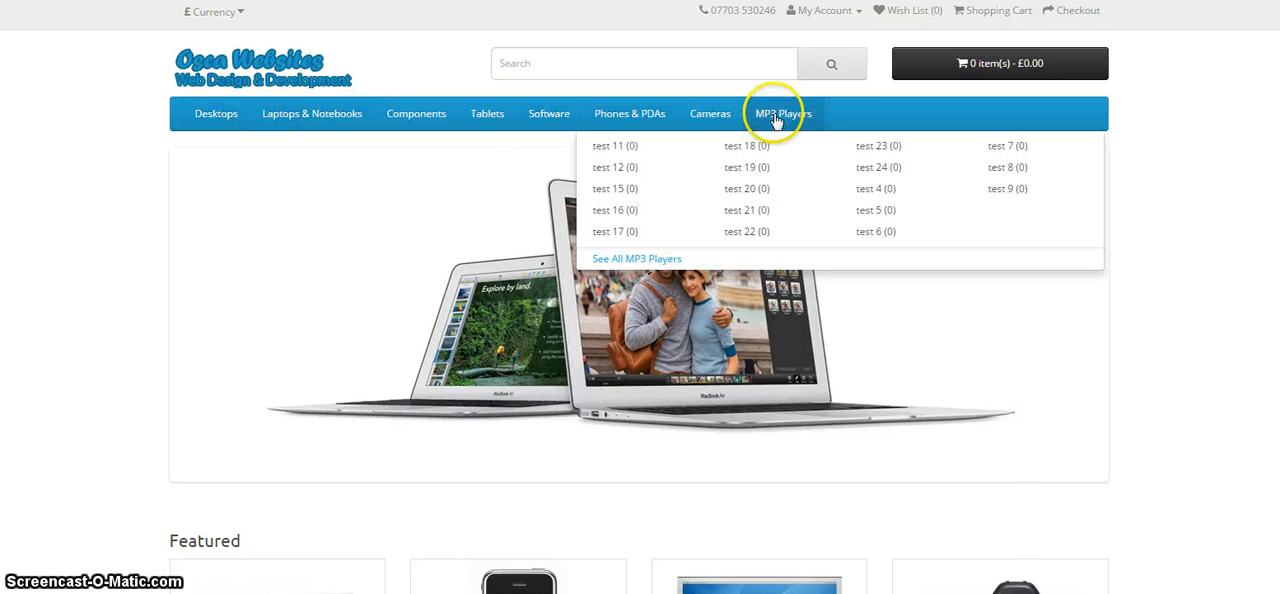
pyautogui.moveTo(290, 127)
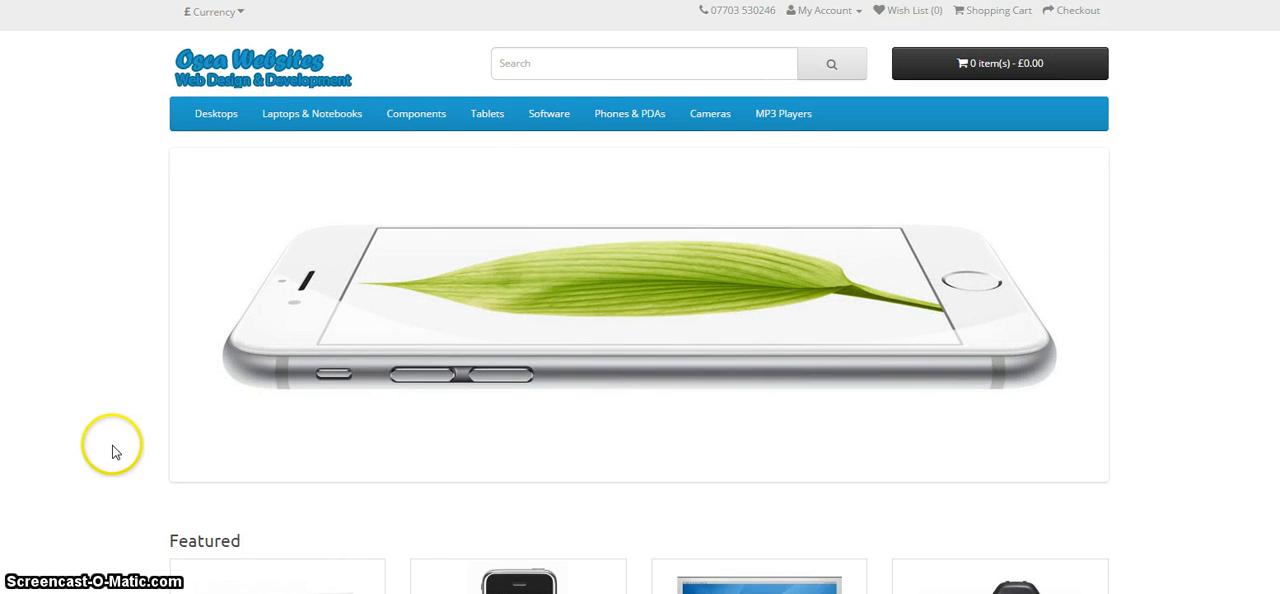